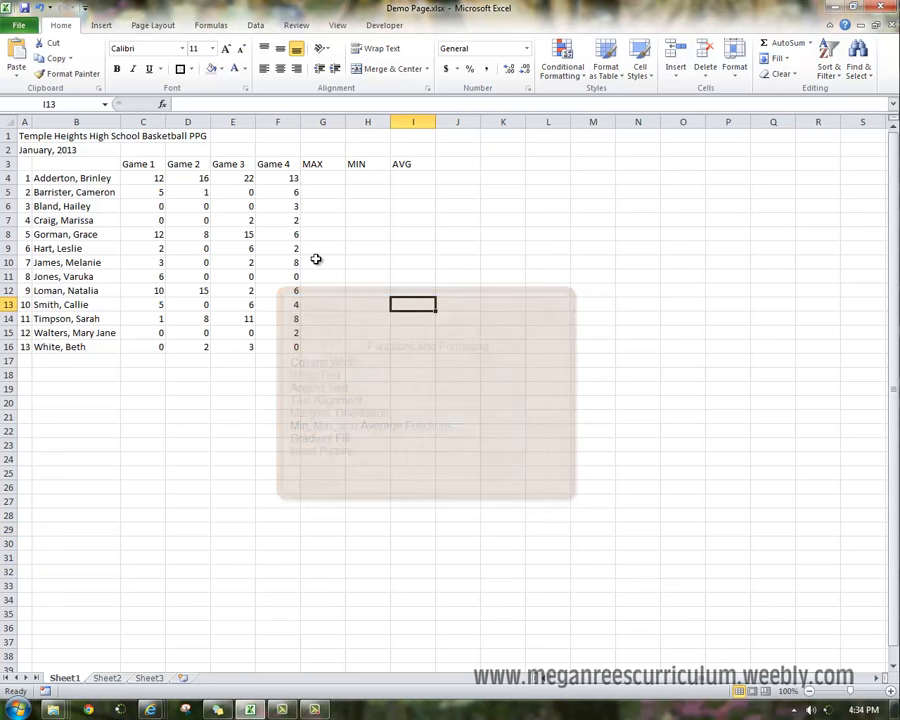
# Merge and center the title across A1 to I1 and increase its font size to 18.
pyautogui.moveTo(32, 136); pyautogui.dragTo(428, 133)
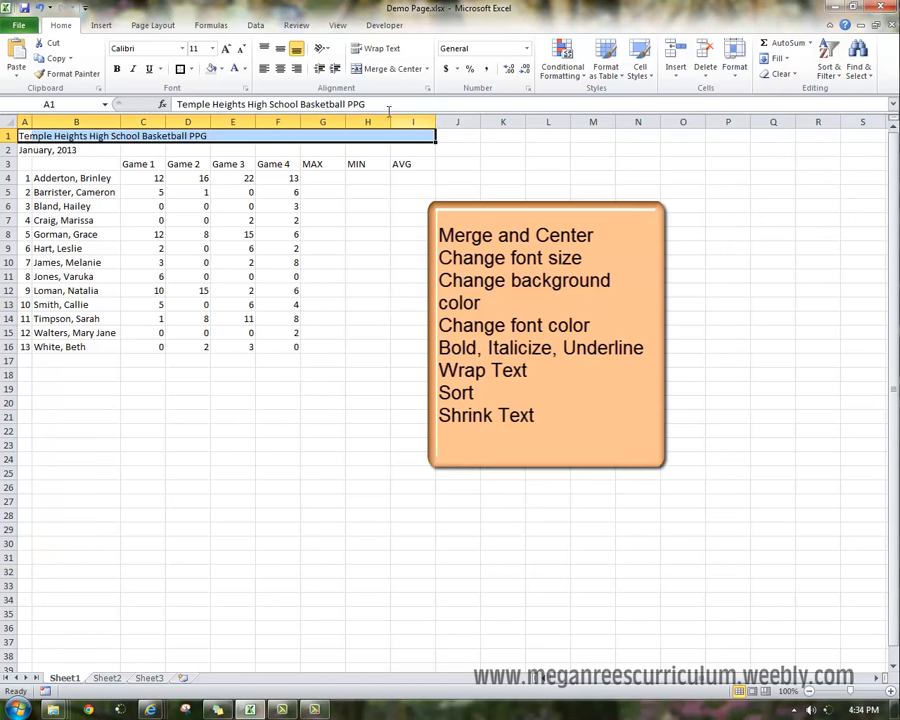
pyautogui.click(388, 68)
pyautogui.click(227, 49)
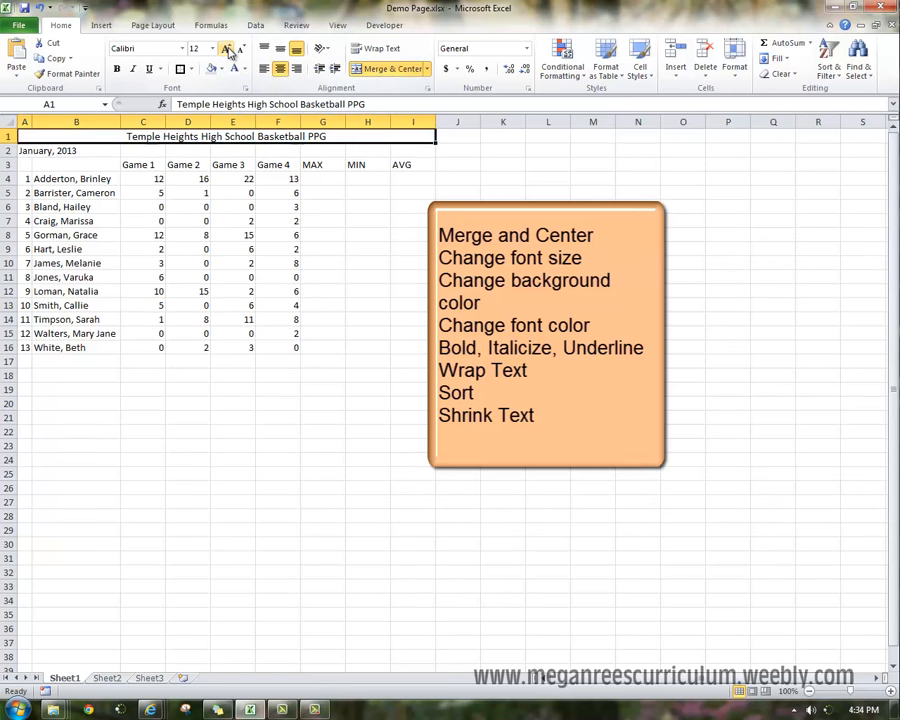
pyautogui.click(227, 49)
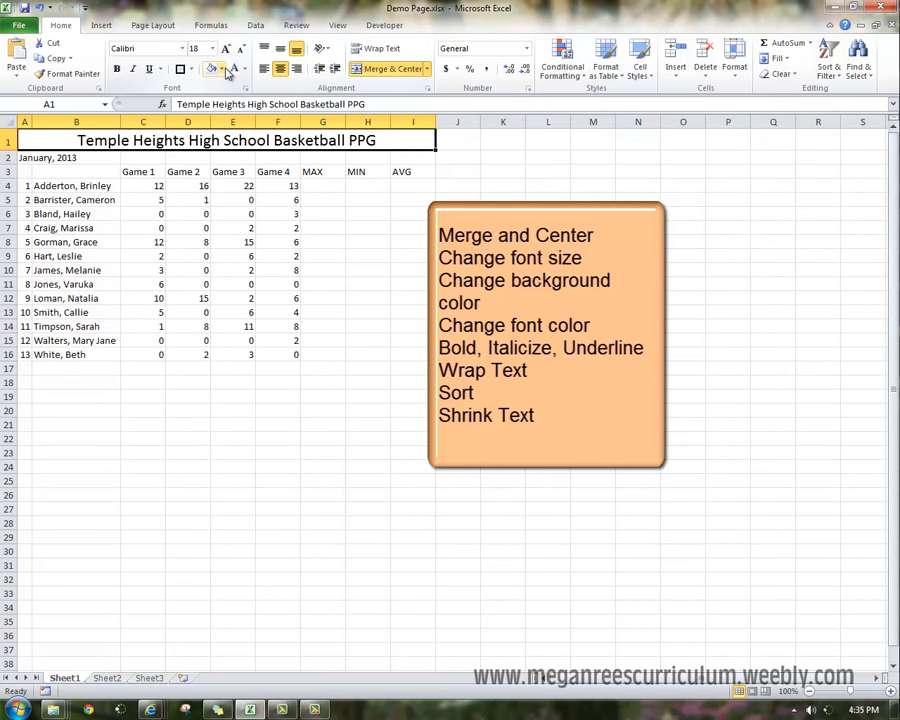
# Fill the merged title with a light blue background and set its font color to white.
pyautogui.click(219, 69)
pyautogui.click(220, 166)
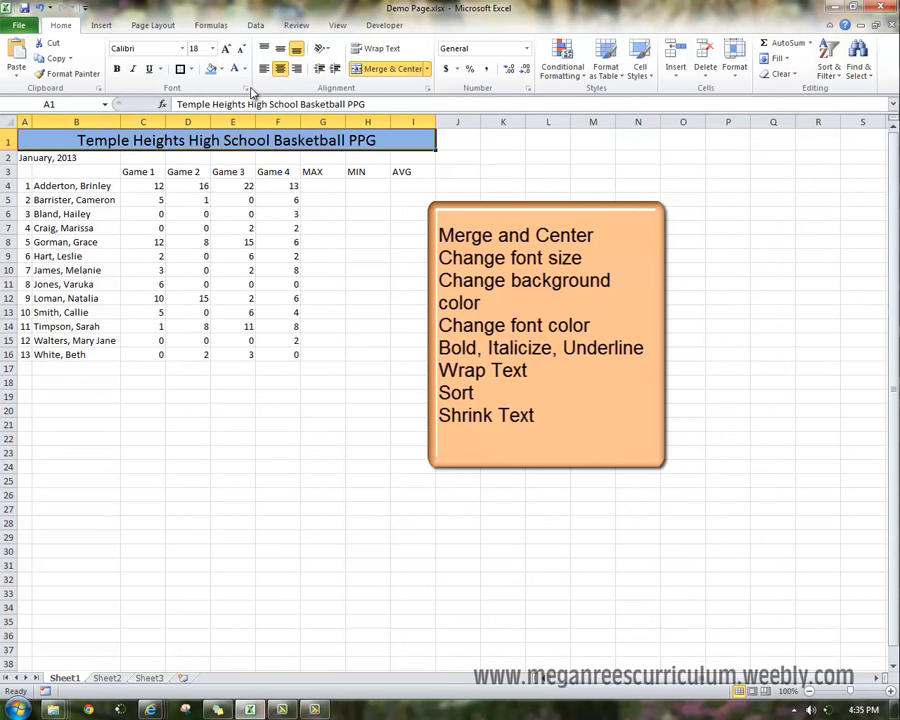
pyautogui.click(243, 69)
pyautogui.click(248, 113)
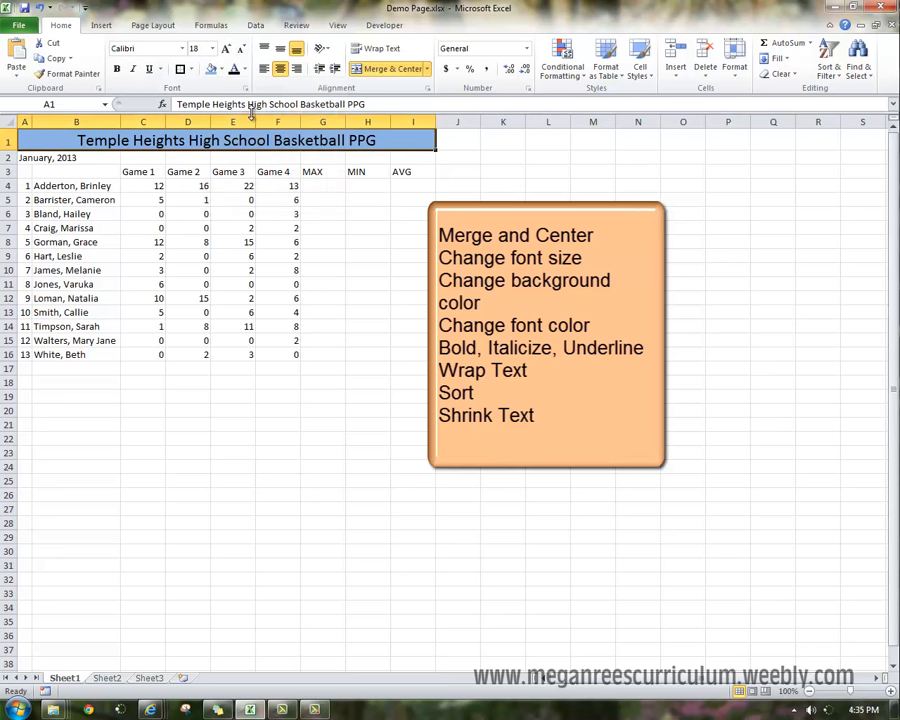
pyautogui.click(242, 69)
pyautogui.click(237, 115)
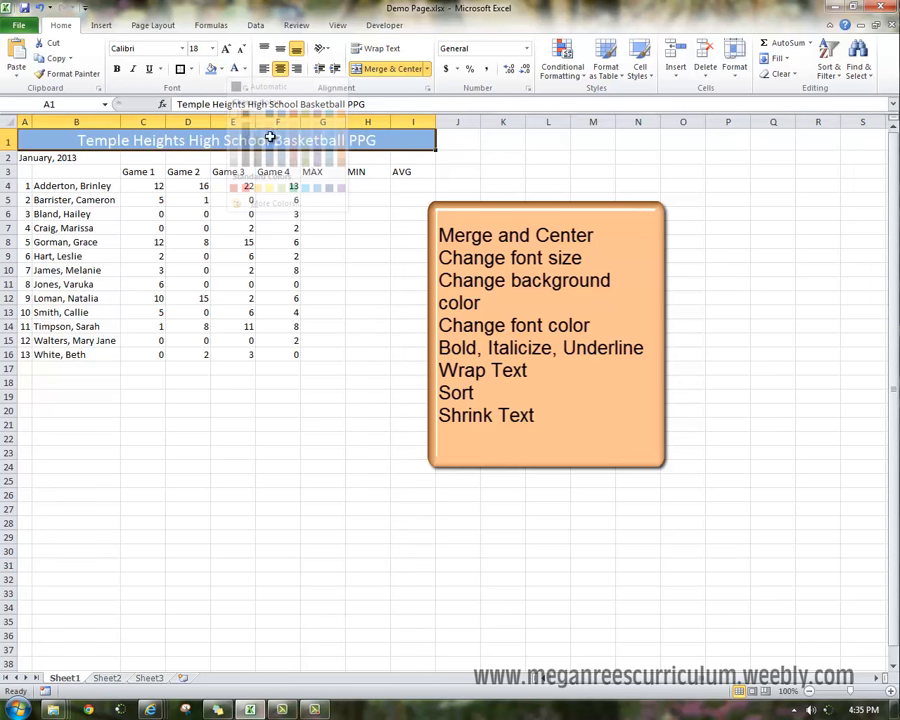
# Make the January, 2013 date in A2 bold, italic and underlined.
pyautogui.click(22, 162)
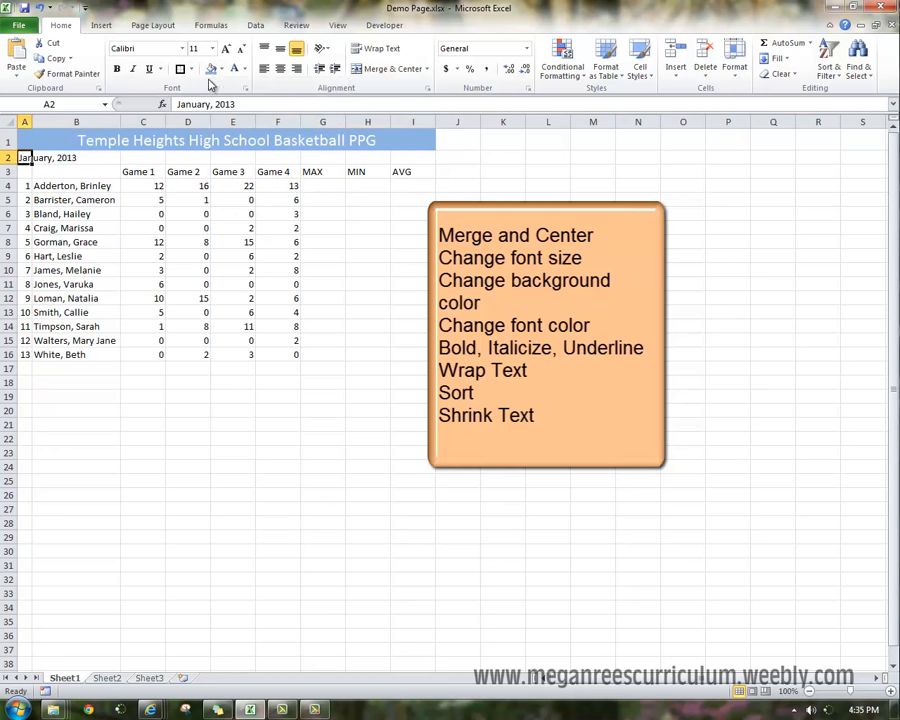
pyautogui.click(116, 69)
pyautogui.click(133, 72)
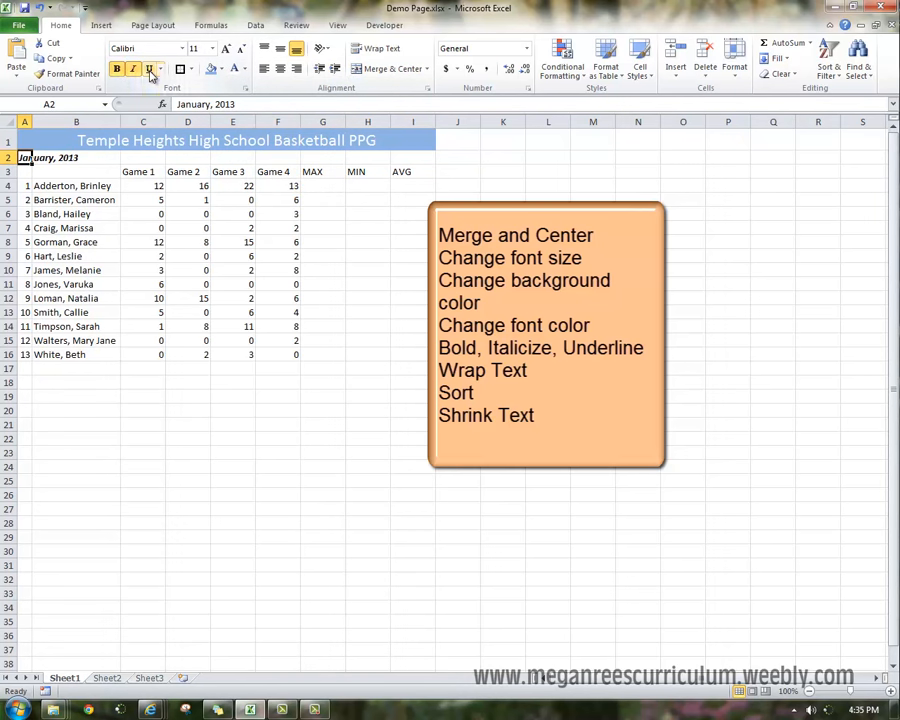
pyautogui.click(149, 72)
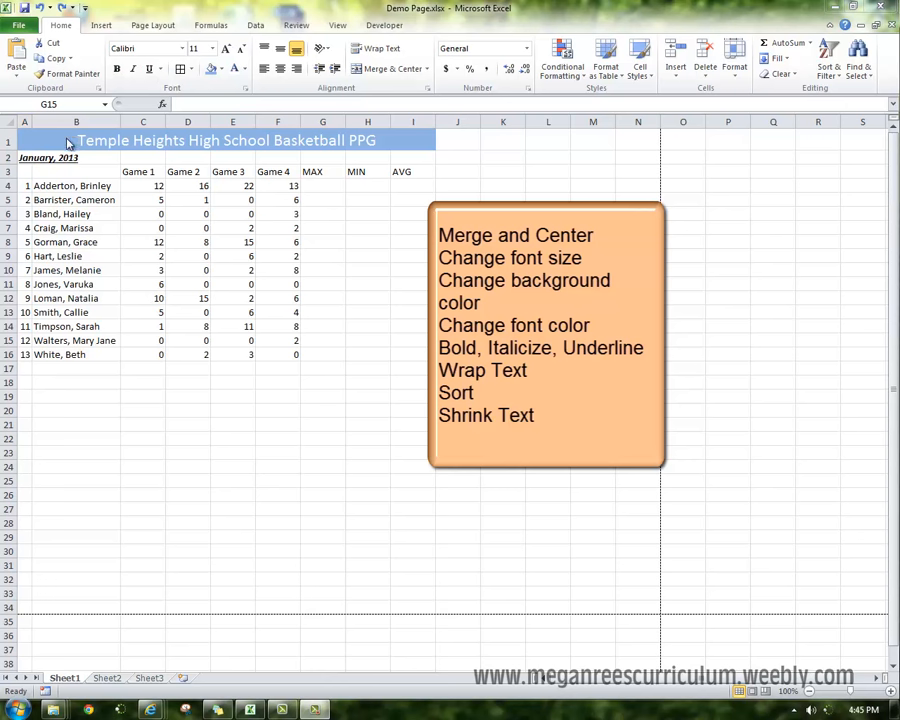
# Turn on text wrapping for the header cells B3 through I3.
pyautogui.click(57, 171)
pyautogui.moveTo(62, 171); pyautogui.dragTo(406, 171)
pyautogui.click(385, 51)
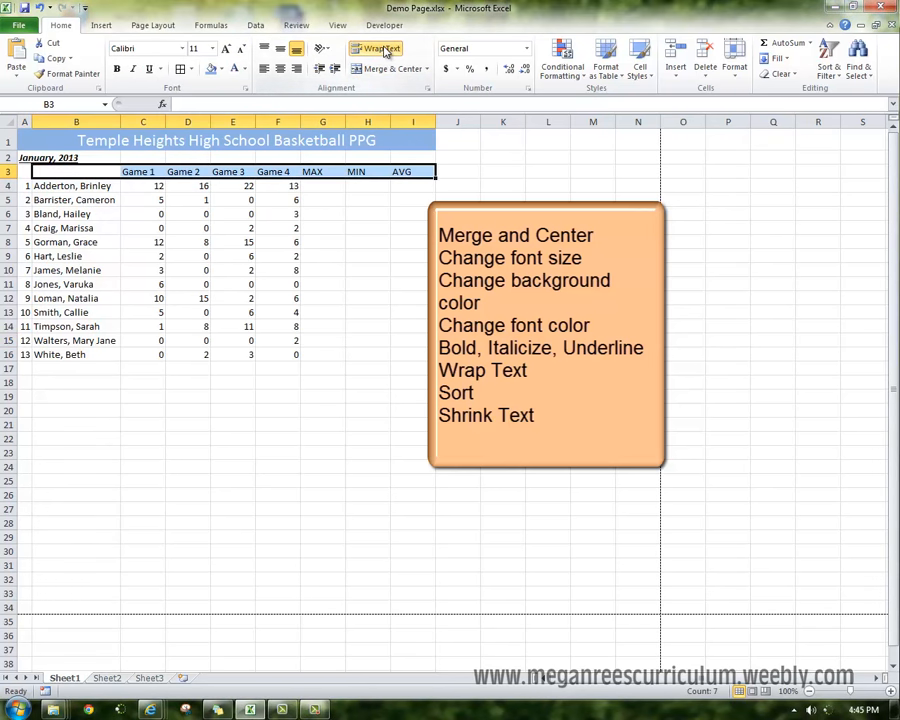
# Increase row 3's height and narrow column C so the Game 1 header wraps.
pyautogui.moveTo(9, 178); pyautogui.dragTo(9, 200)
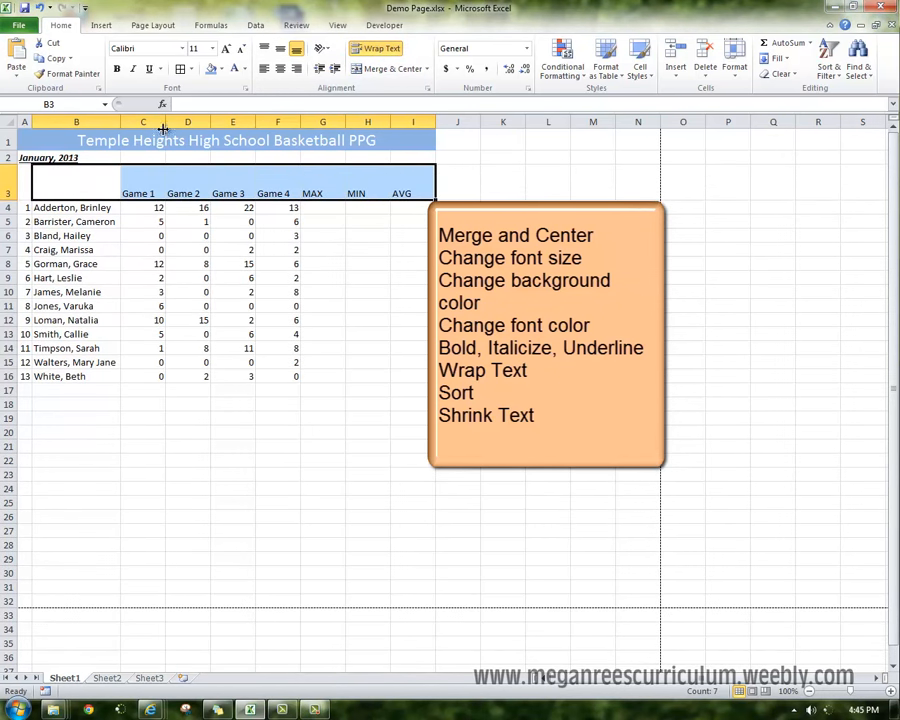
pyautogui.moveTo(162, 122)
pyautogui.mouseDown()
pyautogui.moveTo(126, 122)
pyautogui.moveTo(152, 121)
pyautogui.mouseUp()
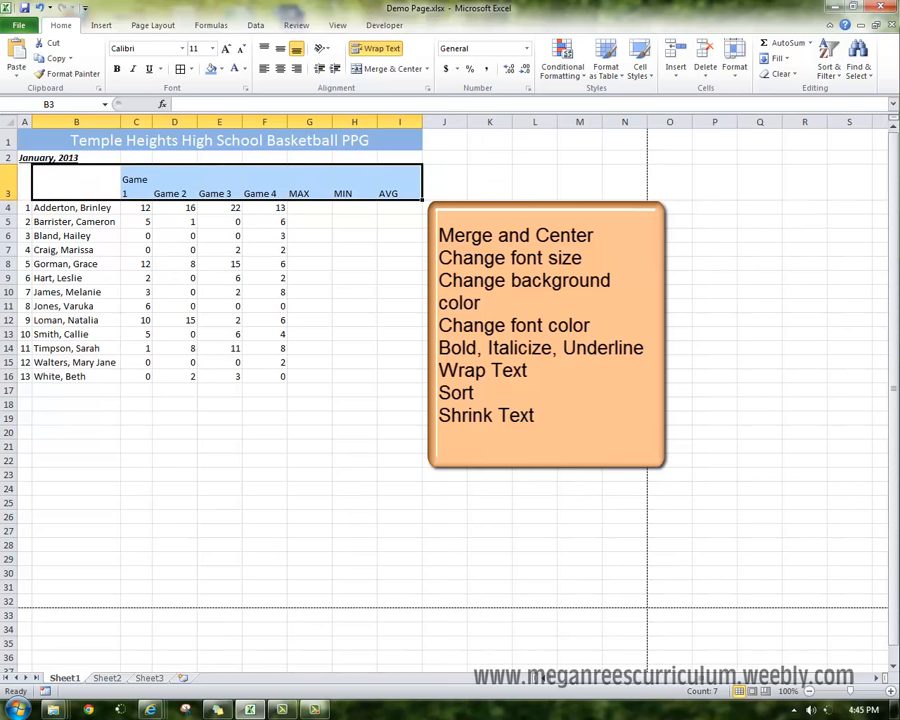
pyautogui.click(535, 446)
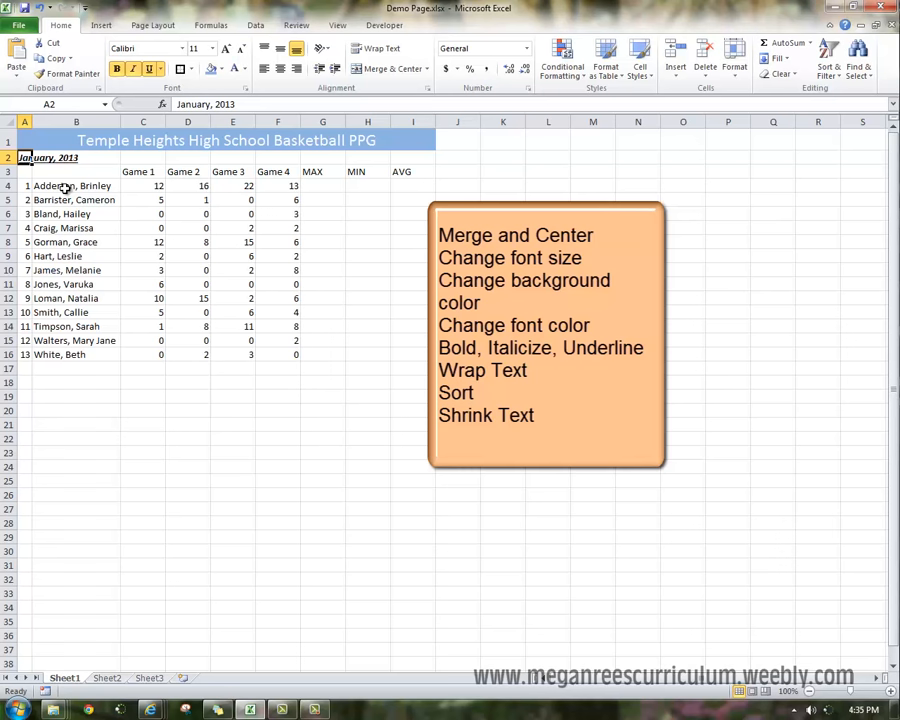
# Sort the player names in B4 through B16 alphabetically from A to Z.
pyautogui.click(64, 187)
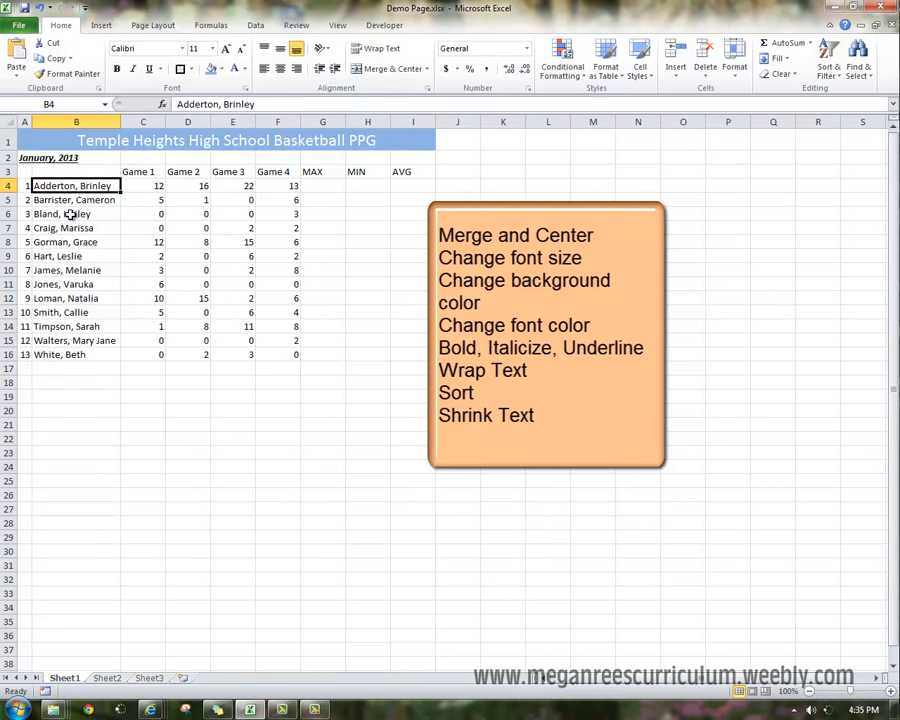
pyautogui.moveTo(64, 187); pyautogui.dragTo(62, 355)
pyautogui.click(255, 25)
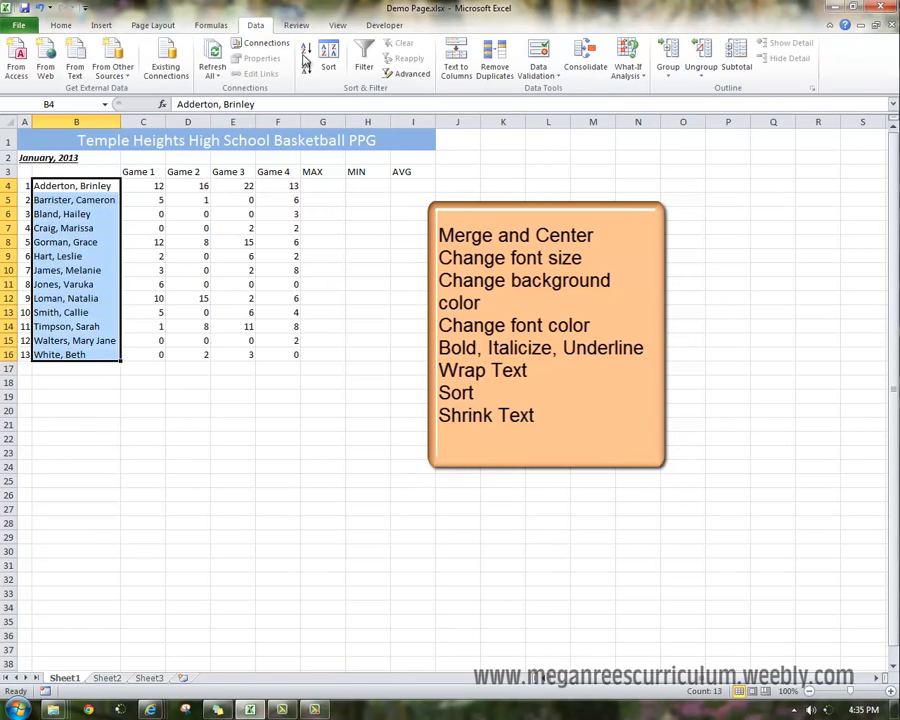
pyautogui.click(215, 292)
pyautogui.click(233, 452)
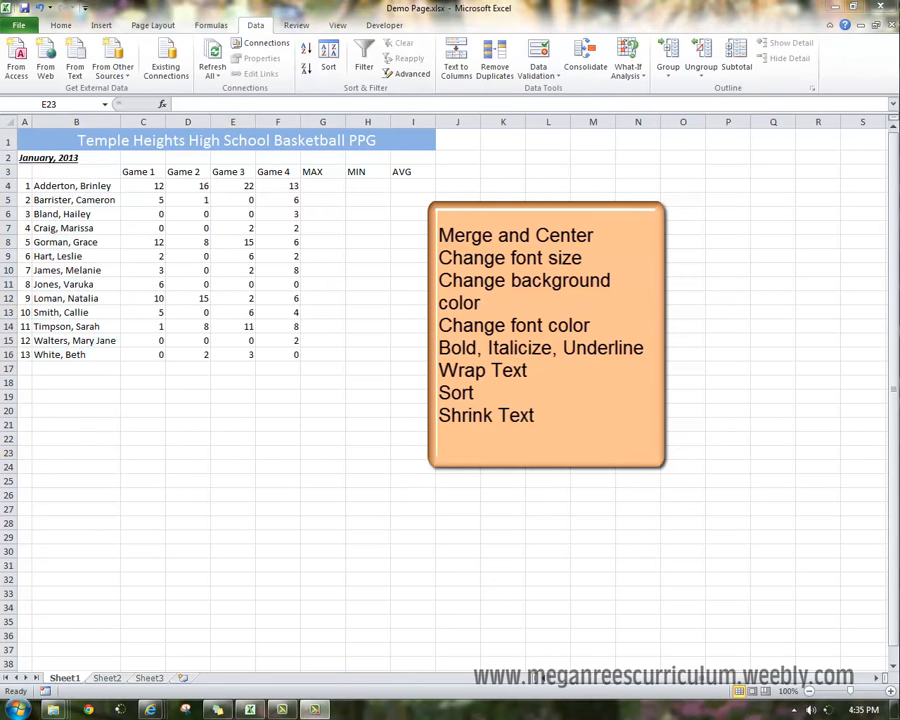
# Set the player name cells B4 through B16 to shrink text to fit.
pyautogui.moveTo(66, 186); pyautogui.dragTo(85, 352)
pyautogui.rightClick(88, 278)
pyautogui.click(172, 483)
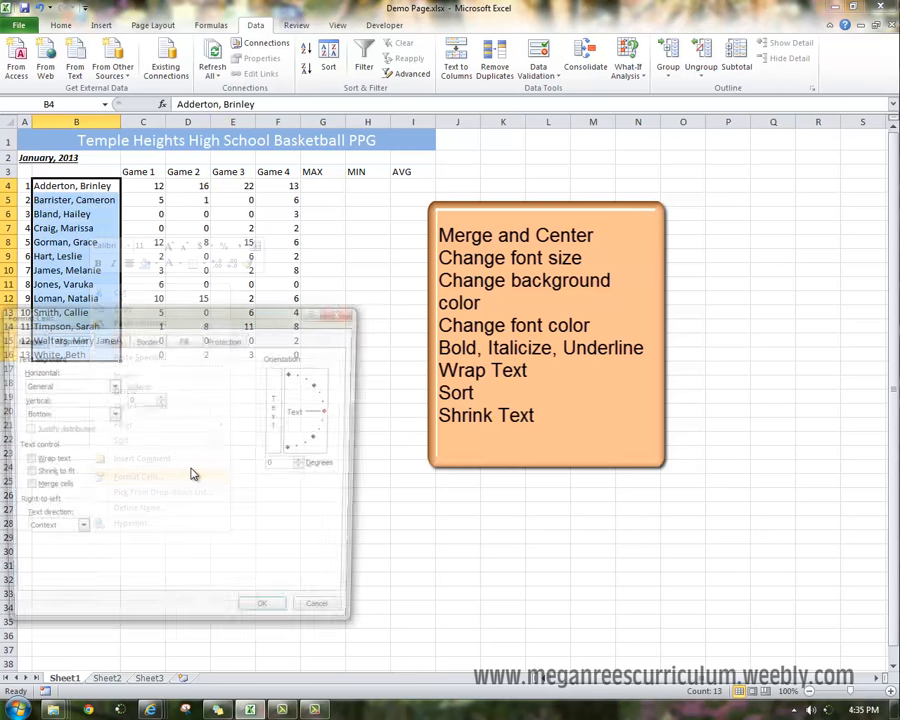
pyautogui.click(40, 474)
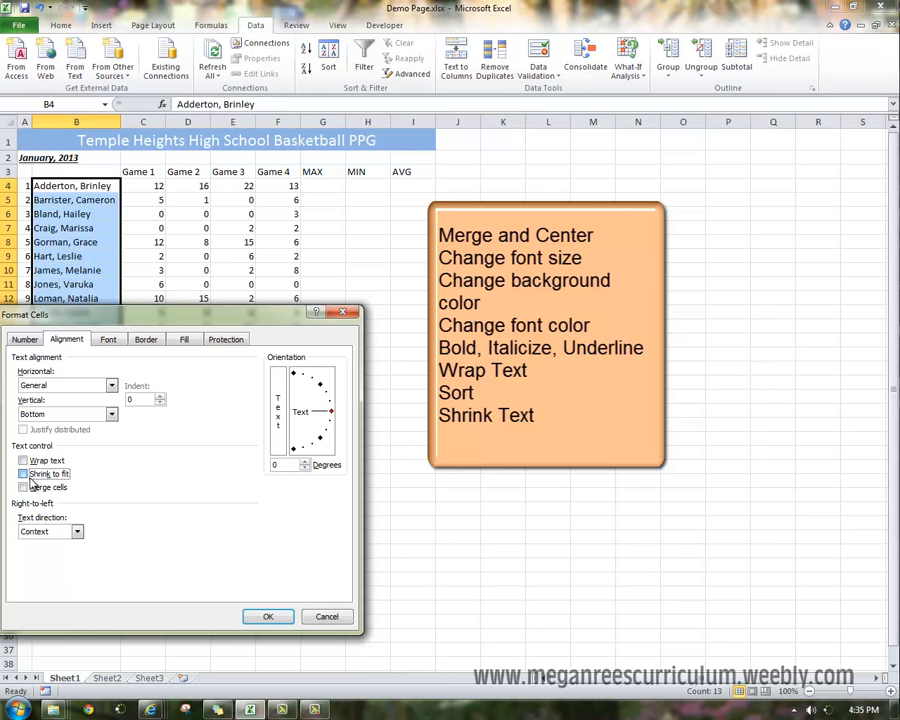
pyautogui.click(268, 616)
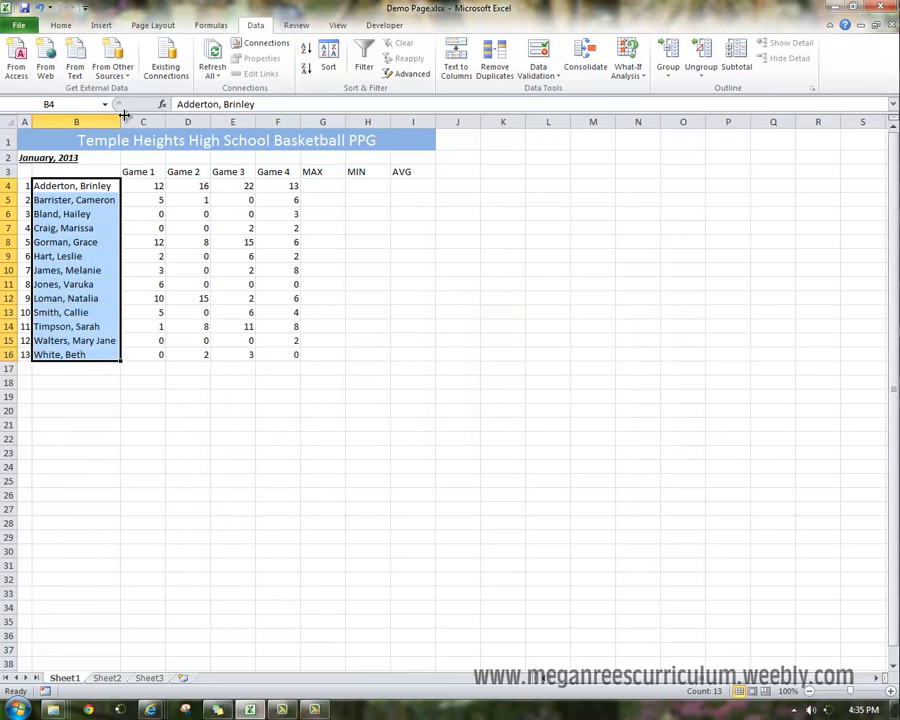
# Narrow column B so the longer player names shrink to fit.
pyautogui.moveTo(119, 120); pyautogui.dragTo(99, 120)
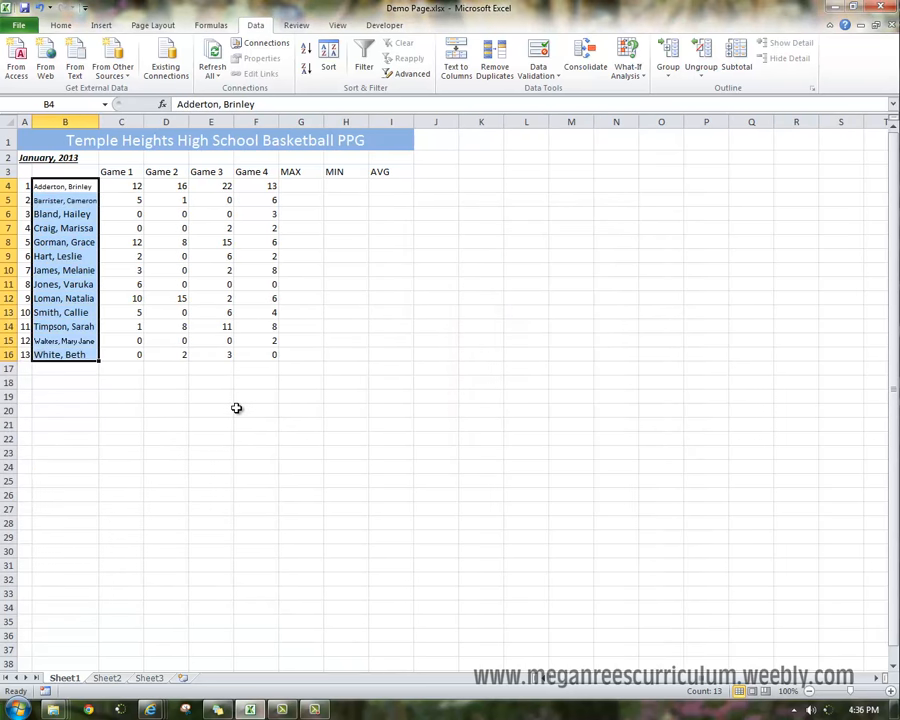
pyautogui.click(243, 403)
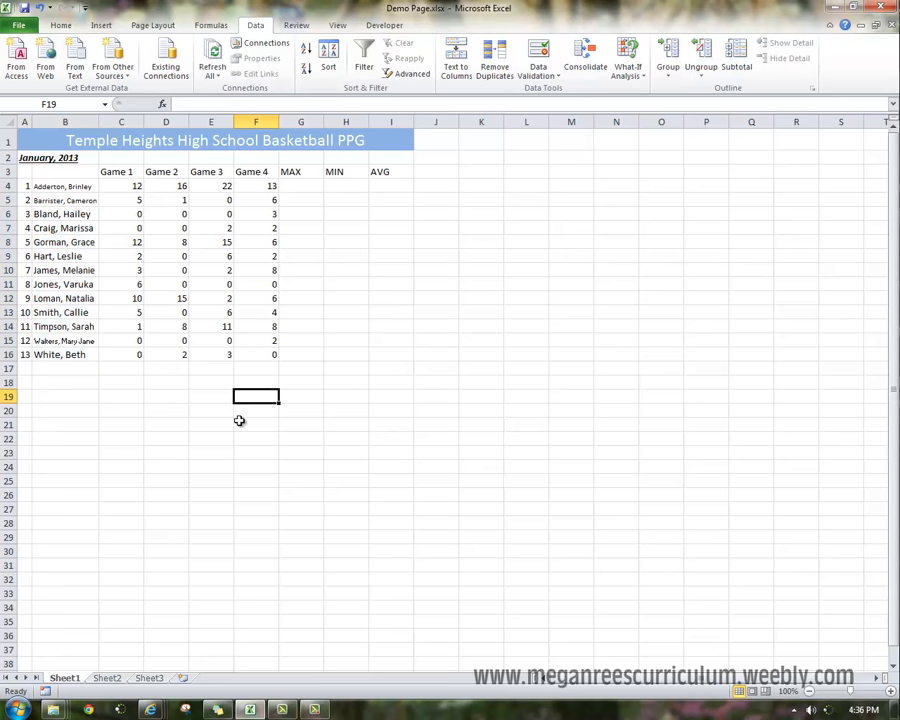
pyautogui.click(240, 297)
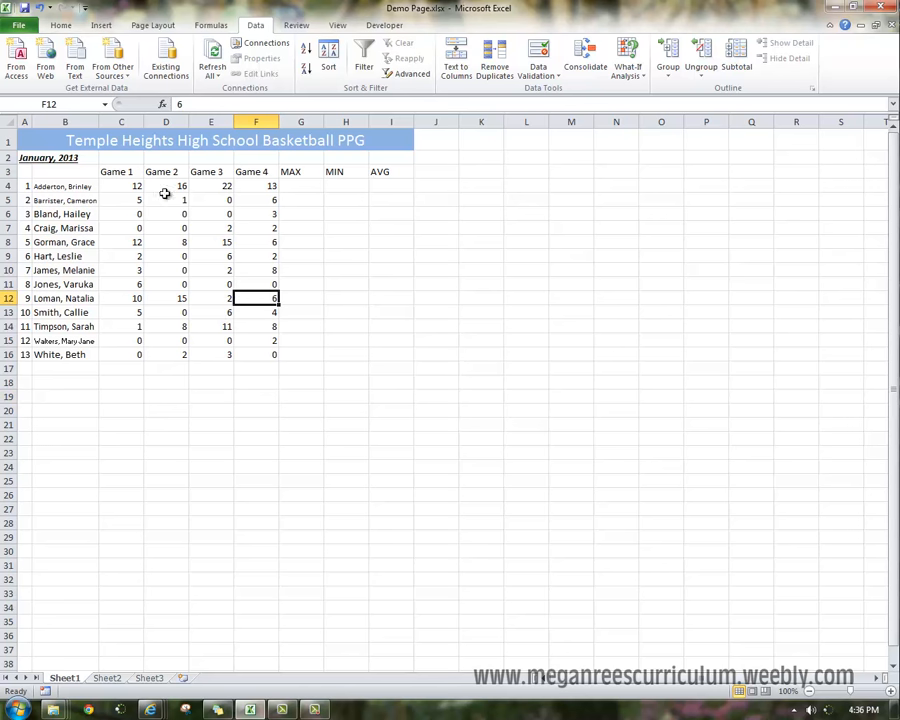
# Widen column B slightly.
pyautogui.moveTo(99, 121); pyautogui.dragTo(109, 121)
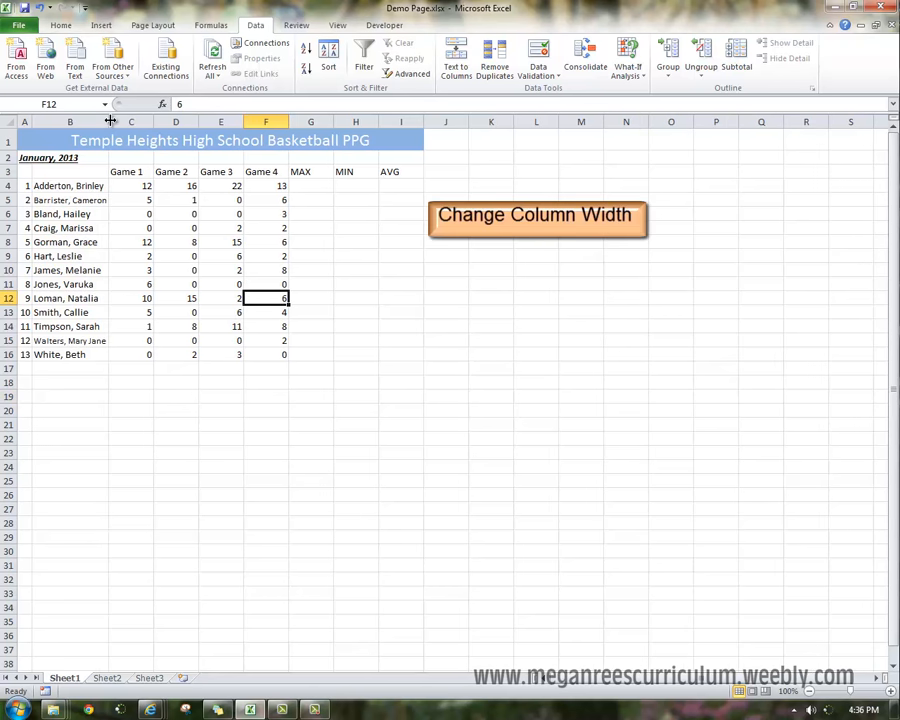
pyautogui.moveTo(107, 121)
pyautogui.mouseDown()
pyautogui.moveTo(169, 122)
pyautogui.moveTo(105, 132)
pyautogui.mouseUp()
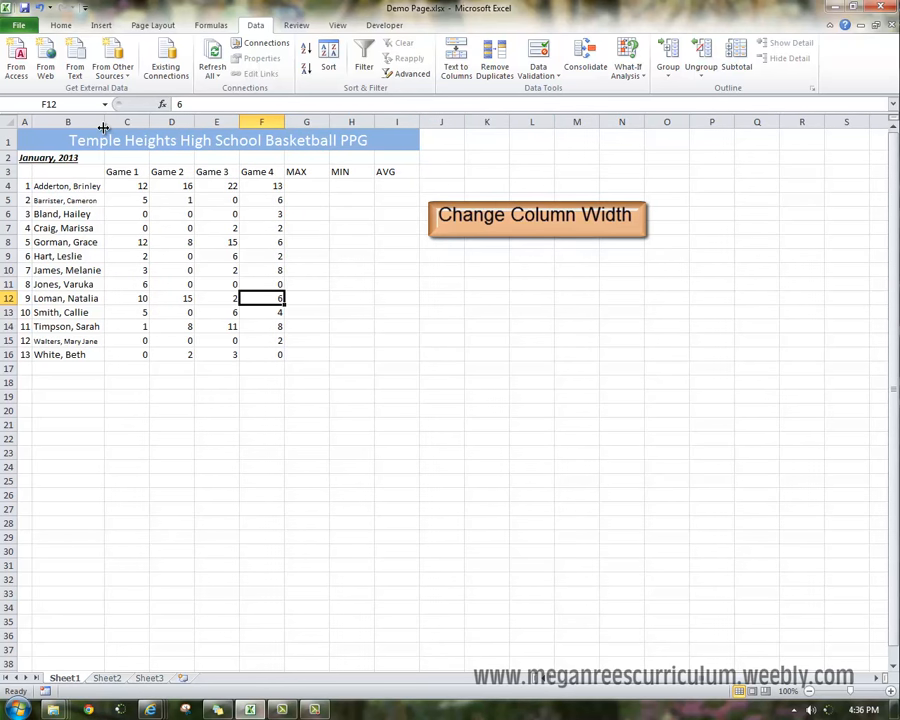
# Select whole columns and rows by their headers, including columns C to G, column B and row 4.
pyautogui.moveTo(110, 122); pyautogui.dragTo(284, 124)
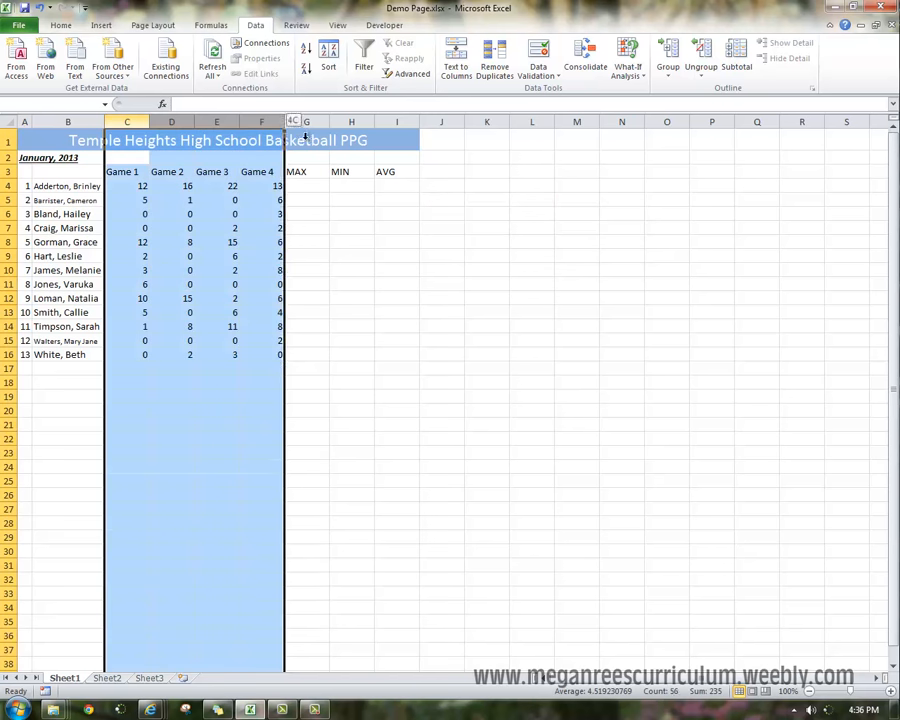
pyautogui.click(250, 229)
pyautogui.click(88, 121)
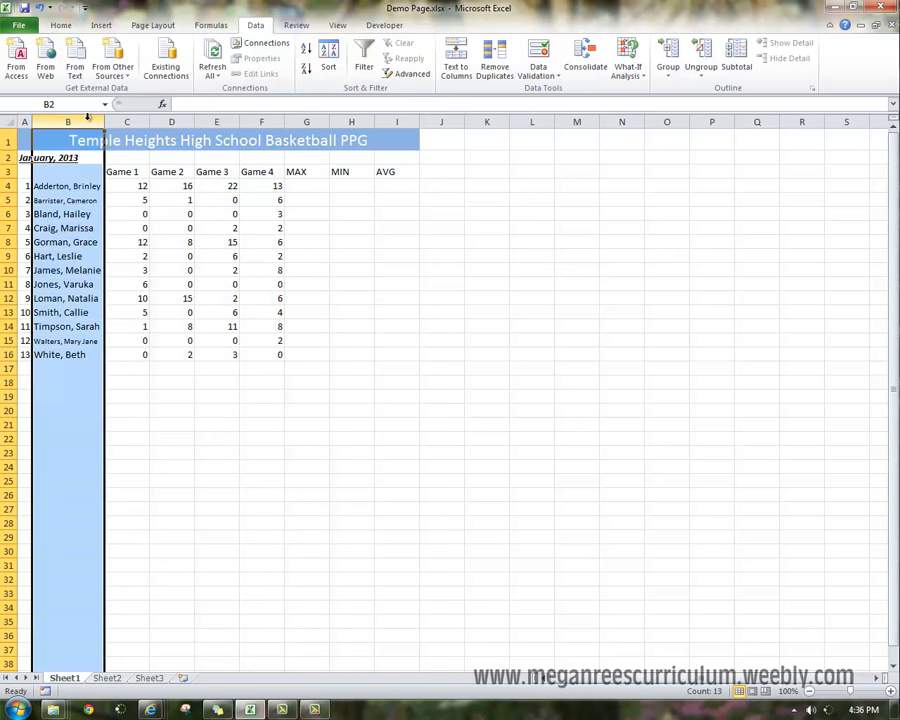
pyautogui.click(8, 186)
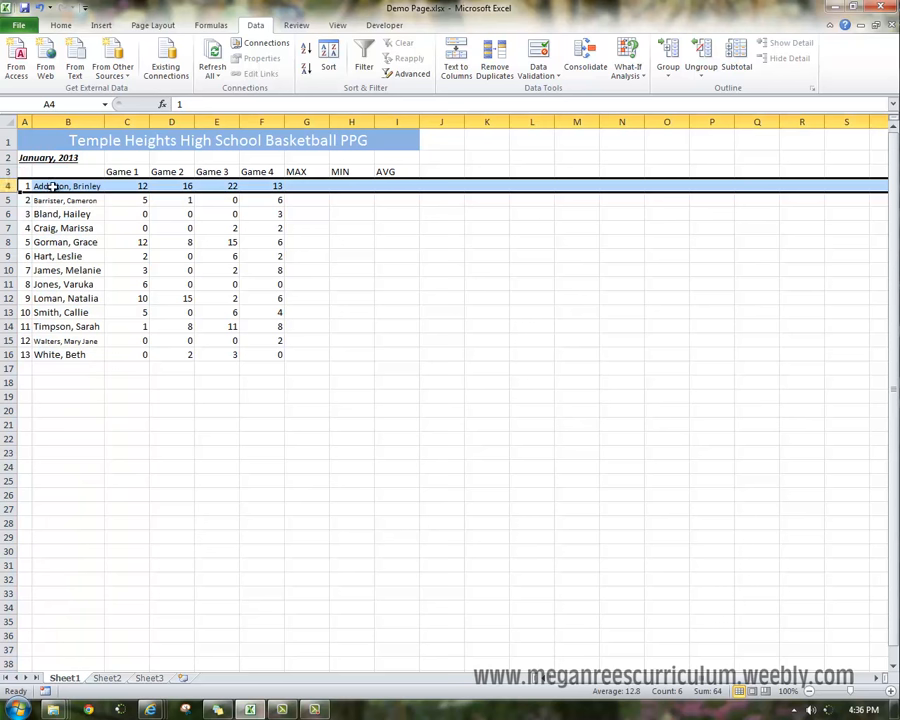
pyautogui.click(67, 121)
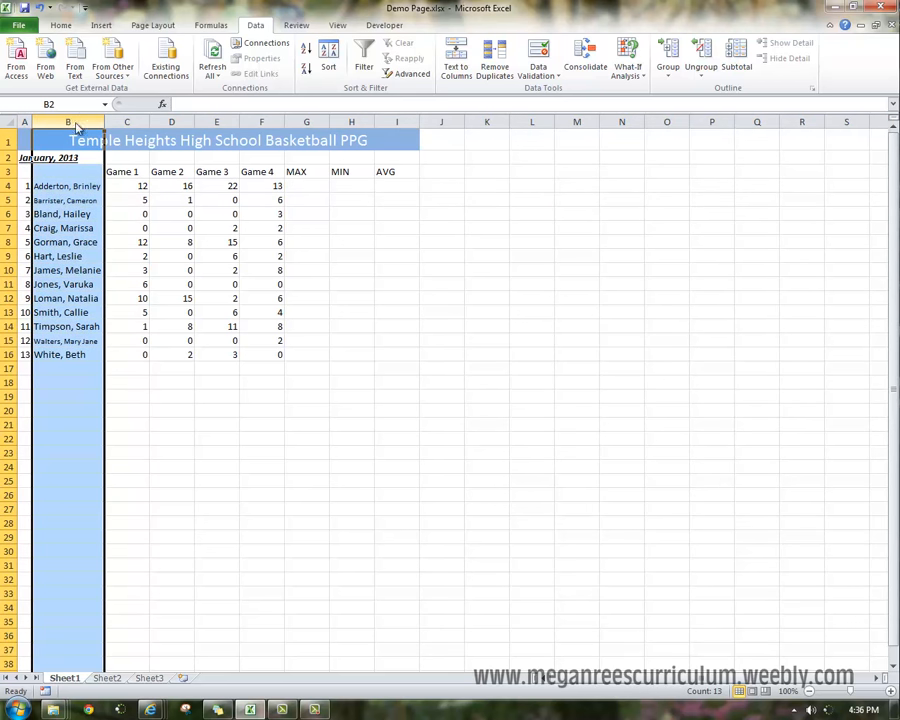
# Reduce column B's width through the Column Width dialog.
pyautogui.rightClick(67, 120)
pyautogui.click(140, 279)
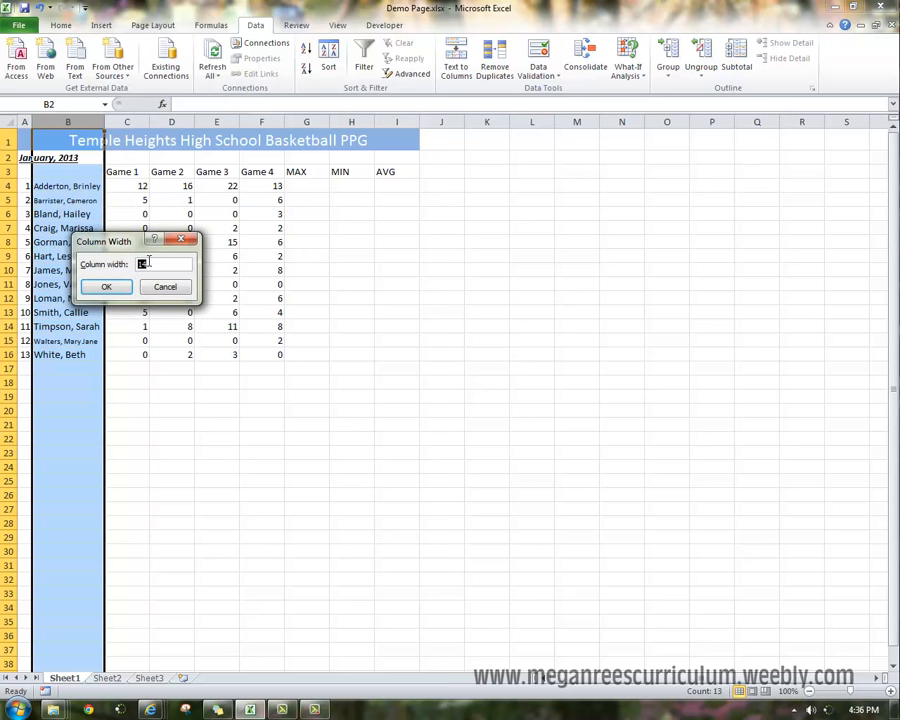
pyautogui.doubleClick(150, 263)
pyautogui.moveTo(158, 264); pyautogui.dragTo(139, 268)
pyautogui.press('Return')
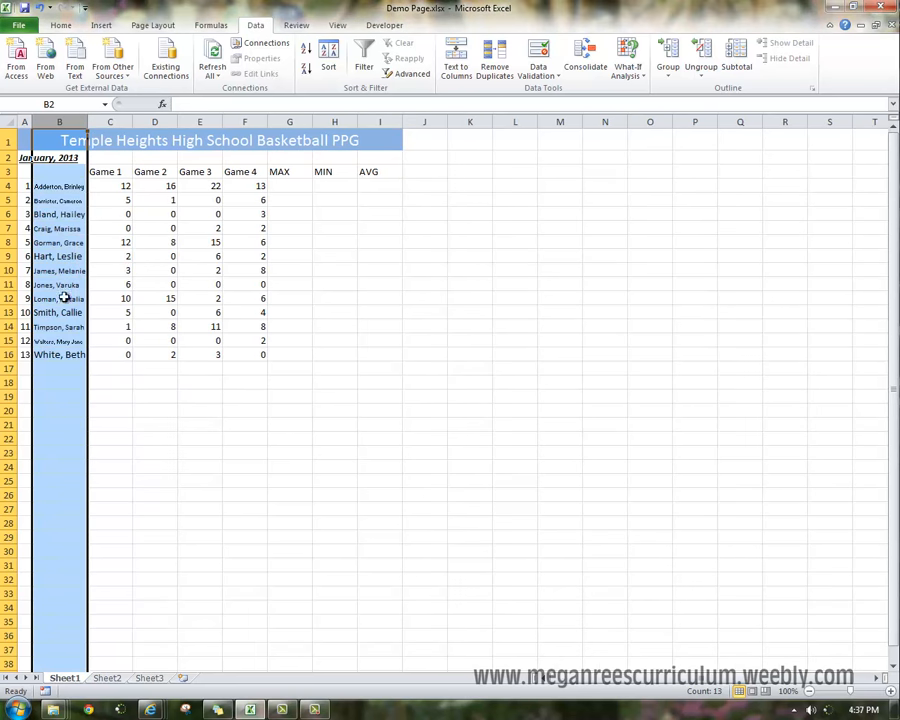
# Apply a row height to row 10 through the Row Height dialog, then undo it.
pyautogui.click(7, 271)
pyautogui.rightClick(7, 271)
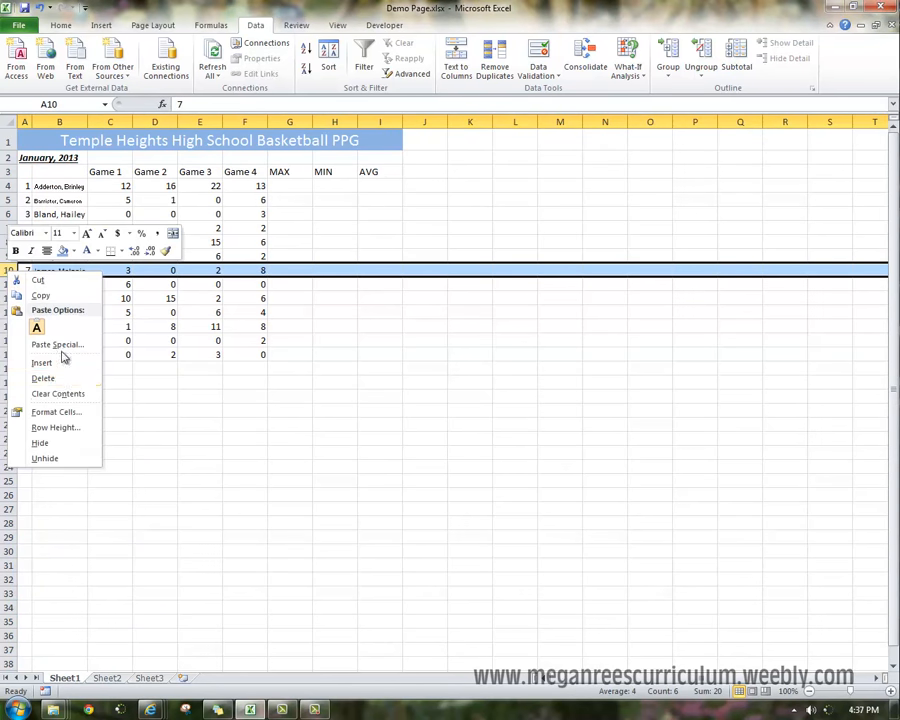
pyautogui.click(52, 427)
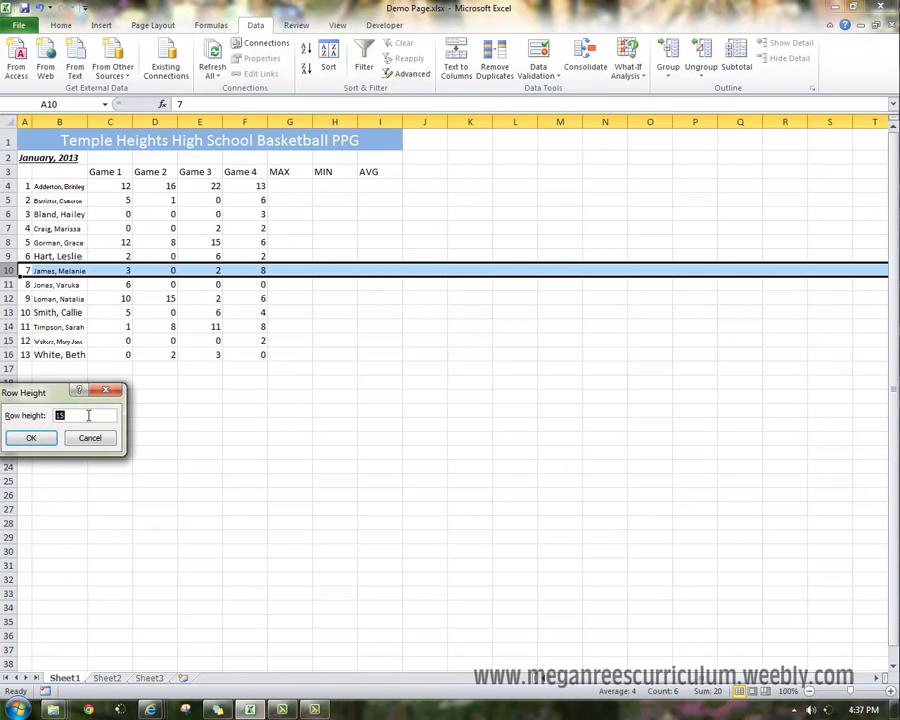
pyautogui.press('Return')
pyautogui.hotkey('ctrl', 'z')
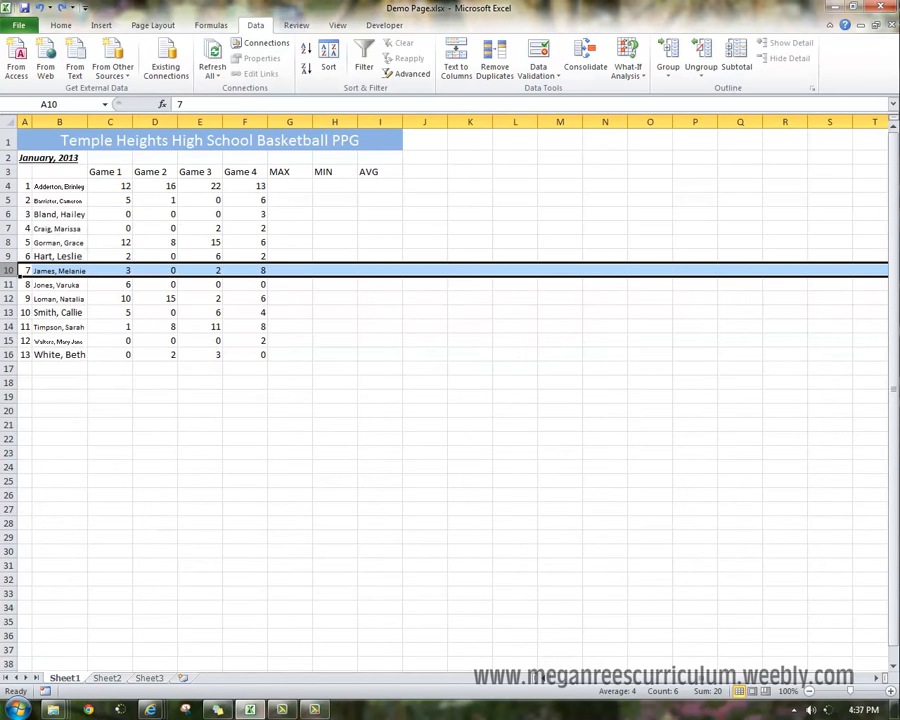
# Angle the header row C3:I3 counterclockwise.
pyautogui.click(125, 175)
pyautogui.moveTo(118, 171); pyautogui.dragTo(380, 175)
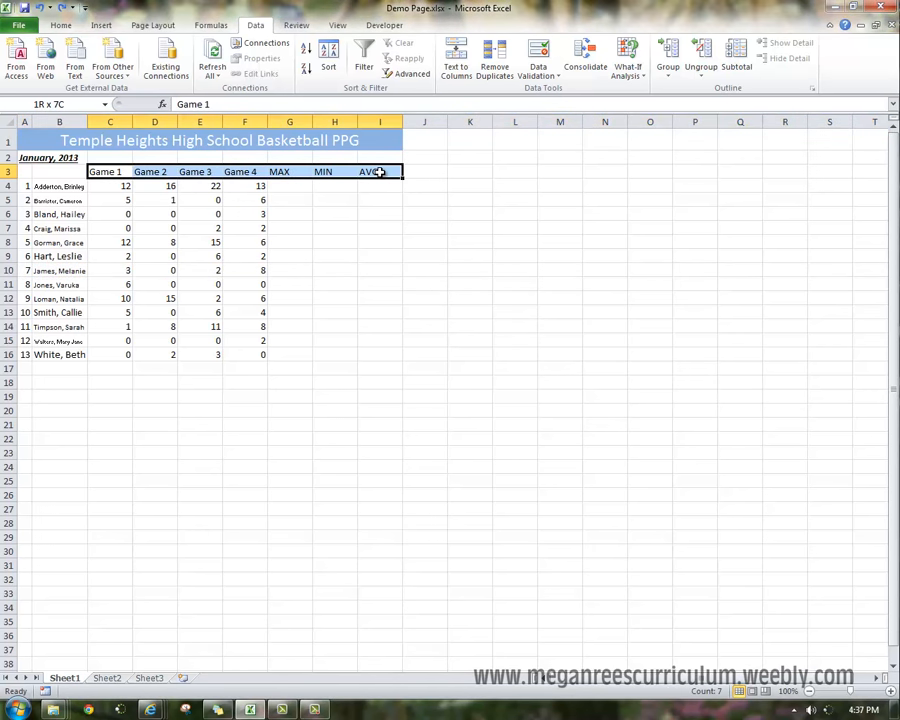
pyautogui.click(55, 24)
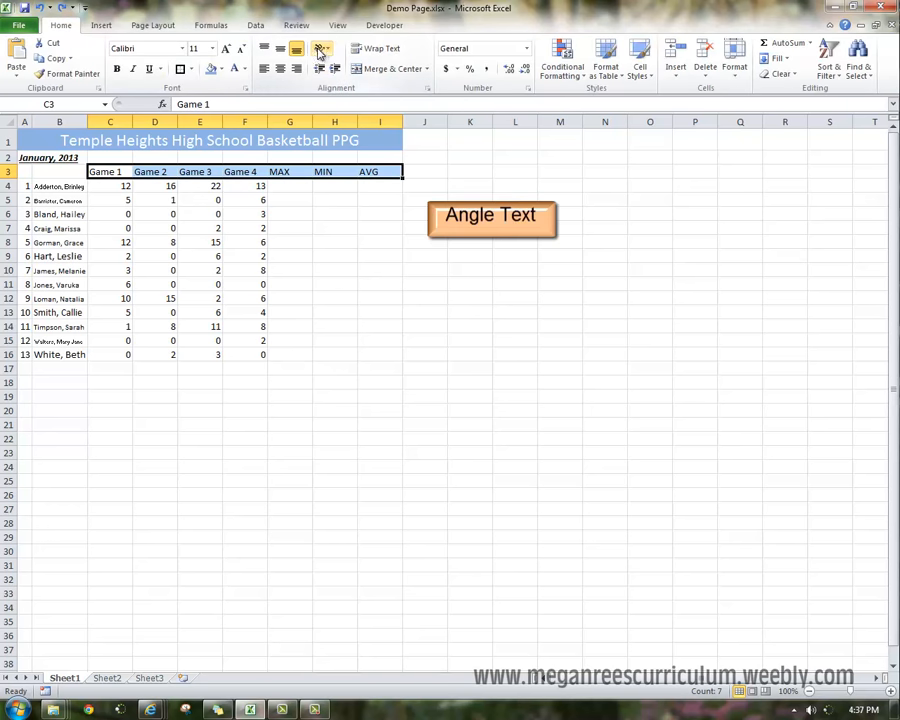
pyautogui.click(327, 52)
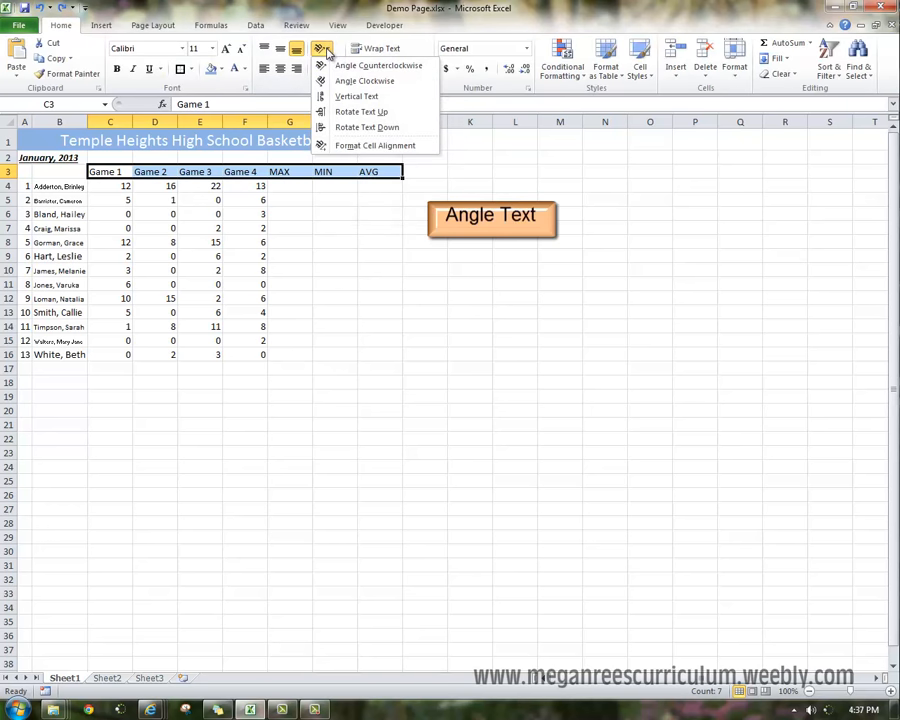
pyautogui.click(345, 66)
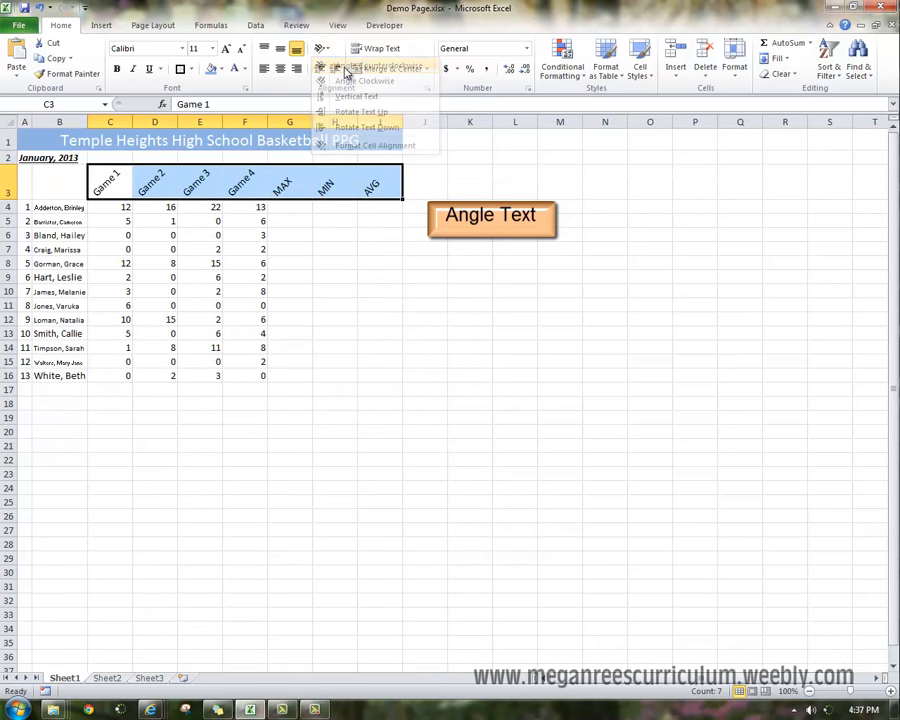
# Try Rotate Text Up, Rotate Text Down and Vertical Text on the headers, then return to Angle Counterclockwise.
pyautogui.click(322, 50)
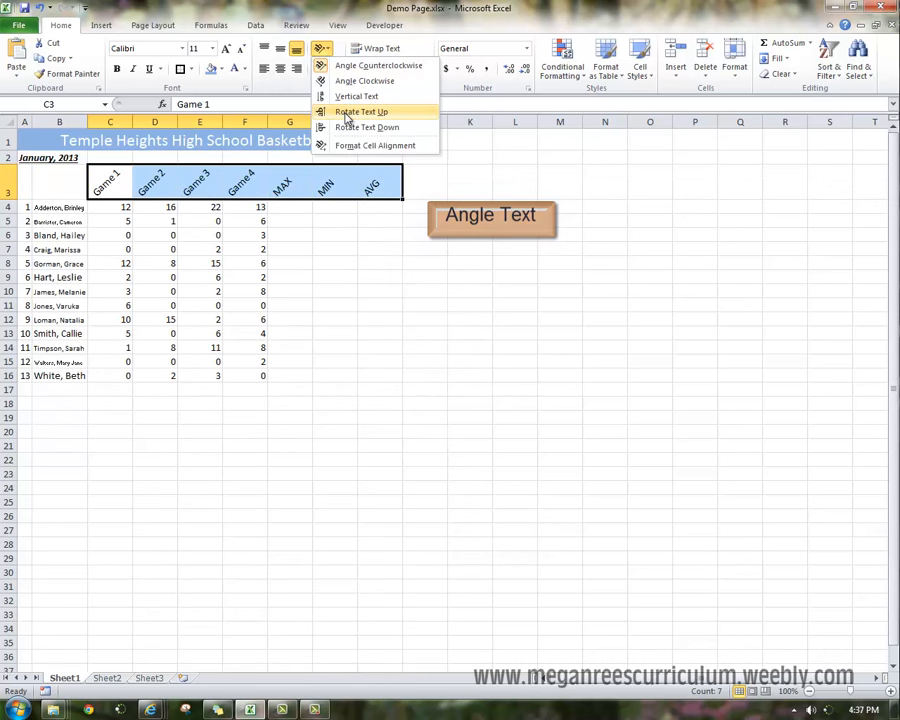
pyautogui.click(343, 112)
pyautogui.click(322, 48)
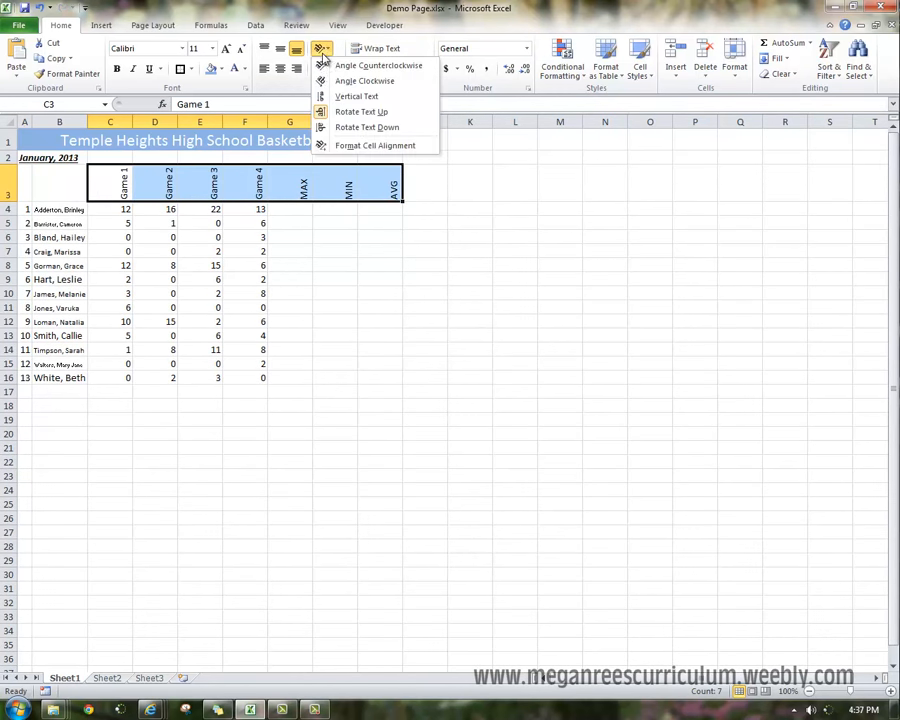
pyautogui.click(340, 122)
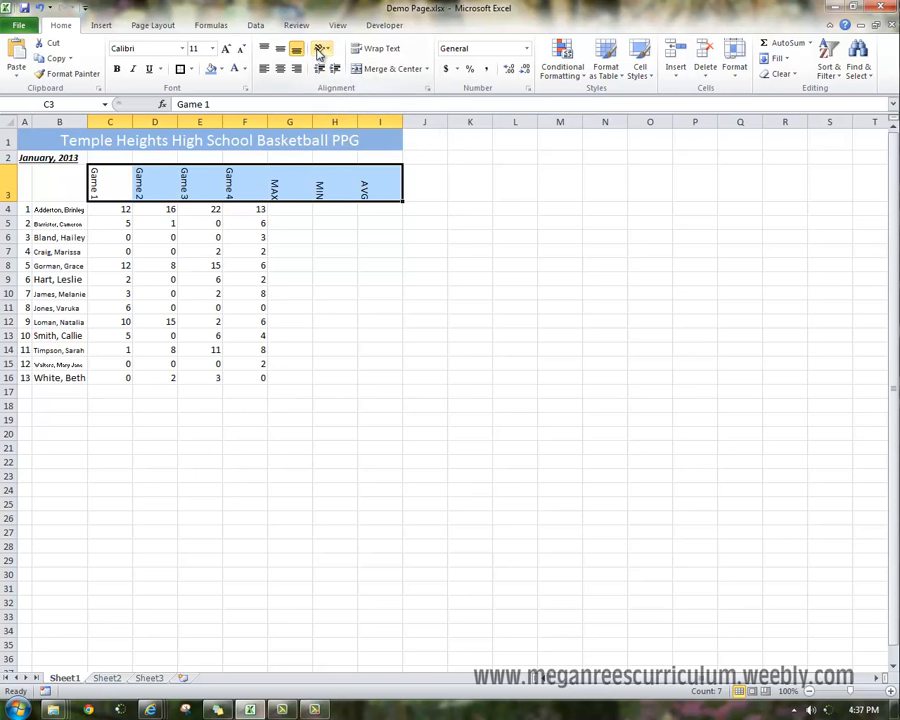
pyautogui.click(322, 50)
pyautogui.click(338, 96)
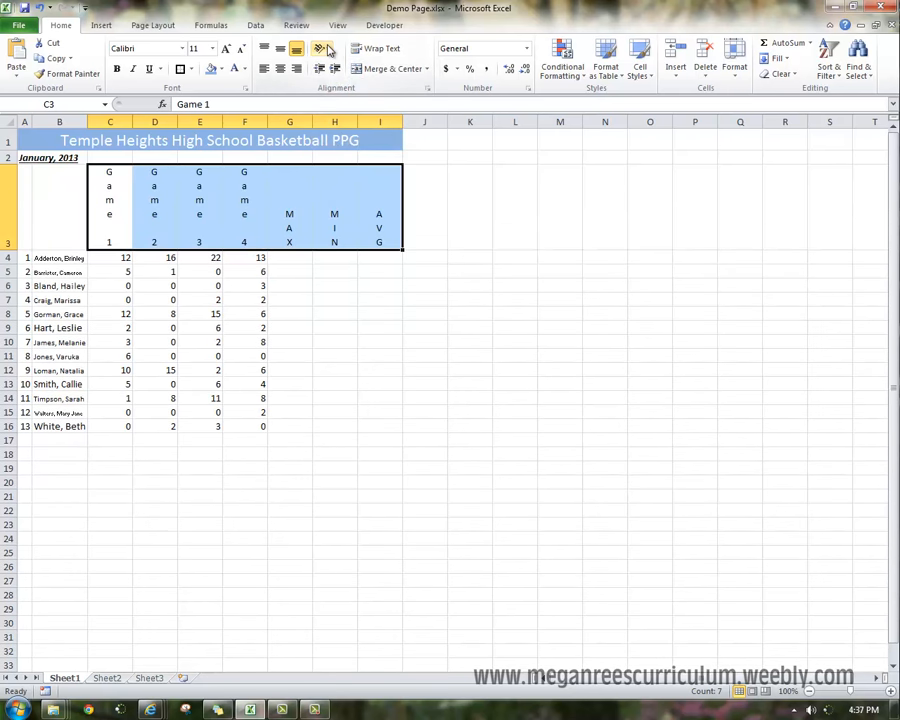
pyautogui.click(322, 48)
pyautogui.click(355, 66)
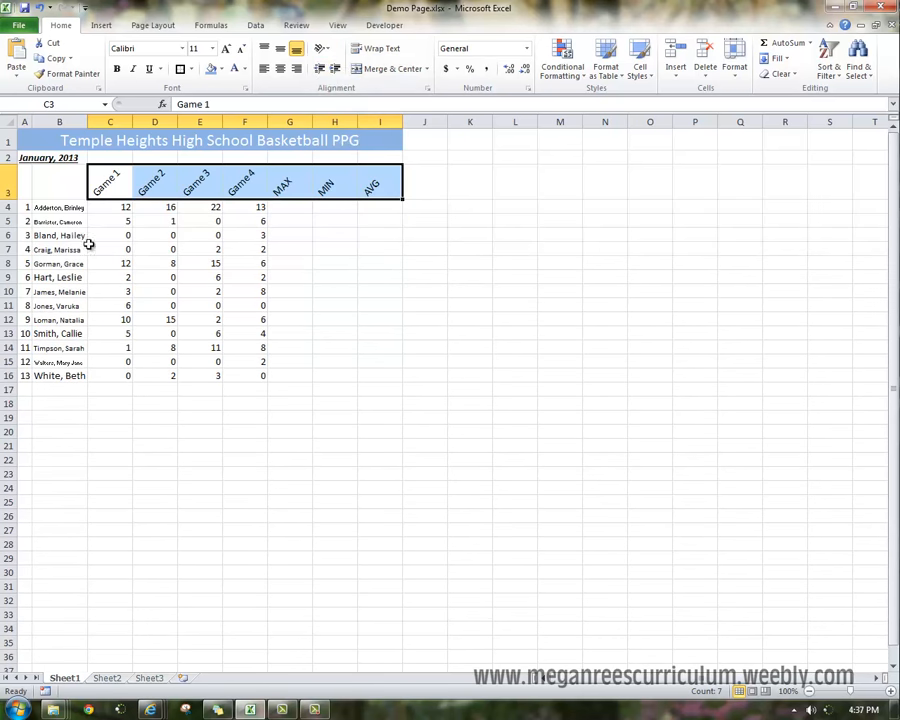
# Make row 3 slightly taller.
pyautogui.moveTo(9, 199); pyautogui.dragTo(8, 212)
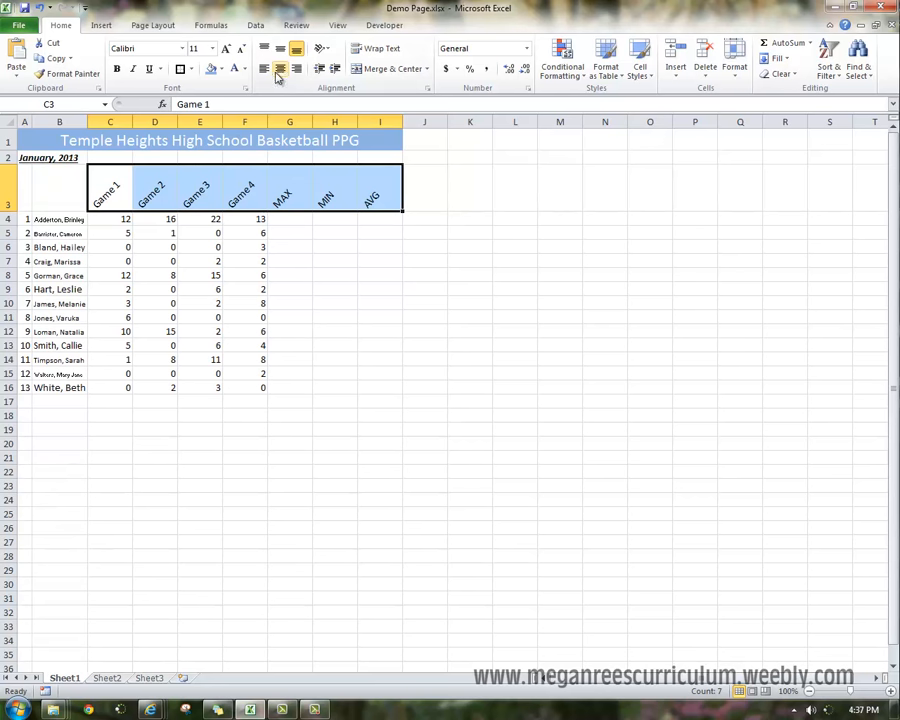
pyautogui.click(279, 72)
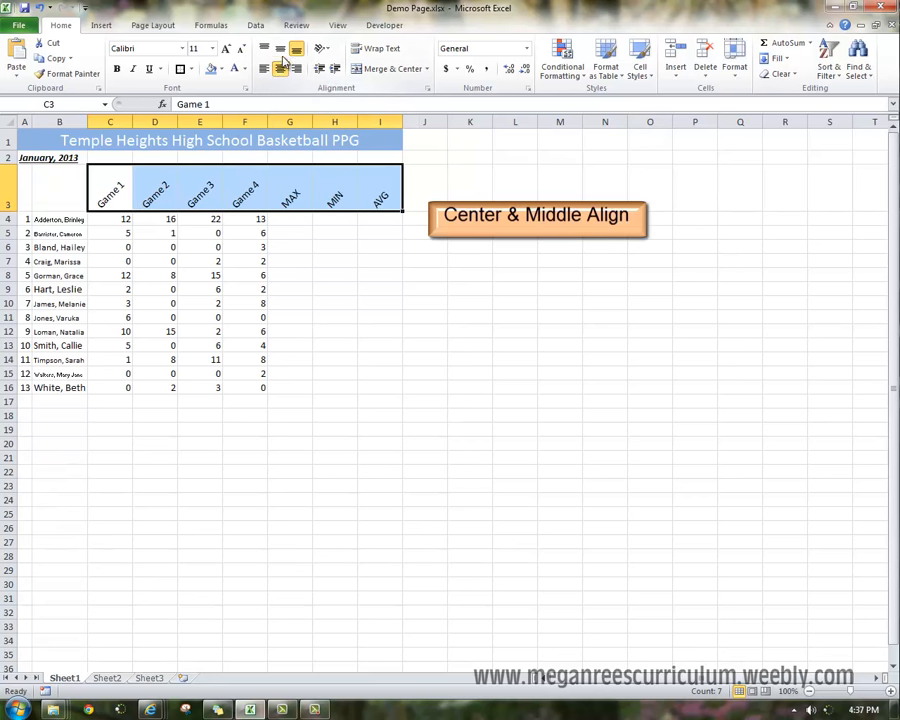
pyautogui.click(281, 50)
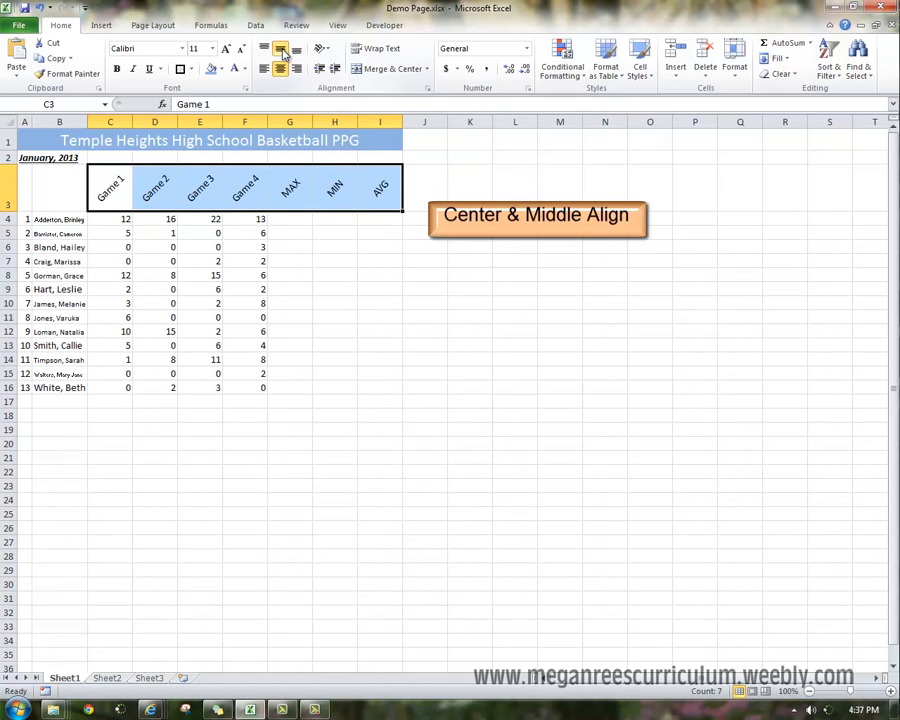
pyautogui.hotkey('ctrl', 'z')
pyautogui.hotkey('ctrl', 'z')
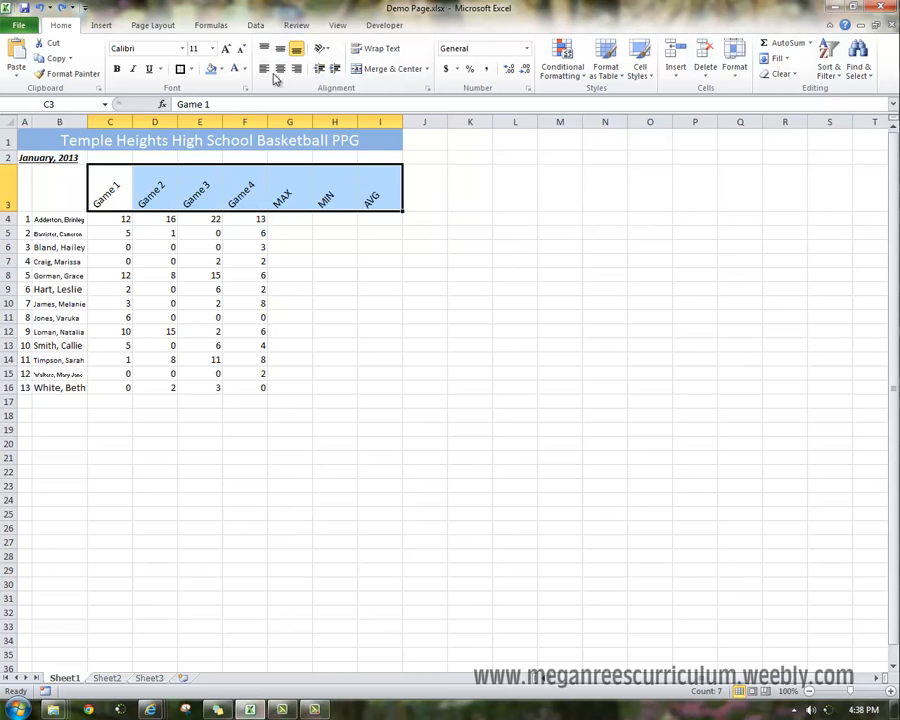
# Center the header row text horizontally and vertically.
pyautogui.click(281, 68)
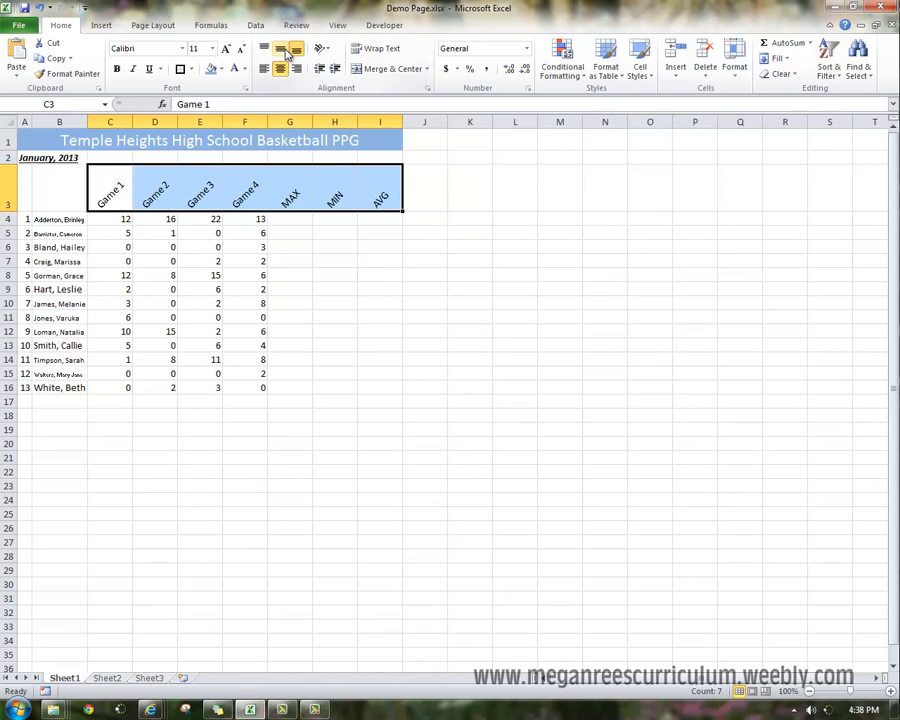
pyautogui.click(283, 49)
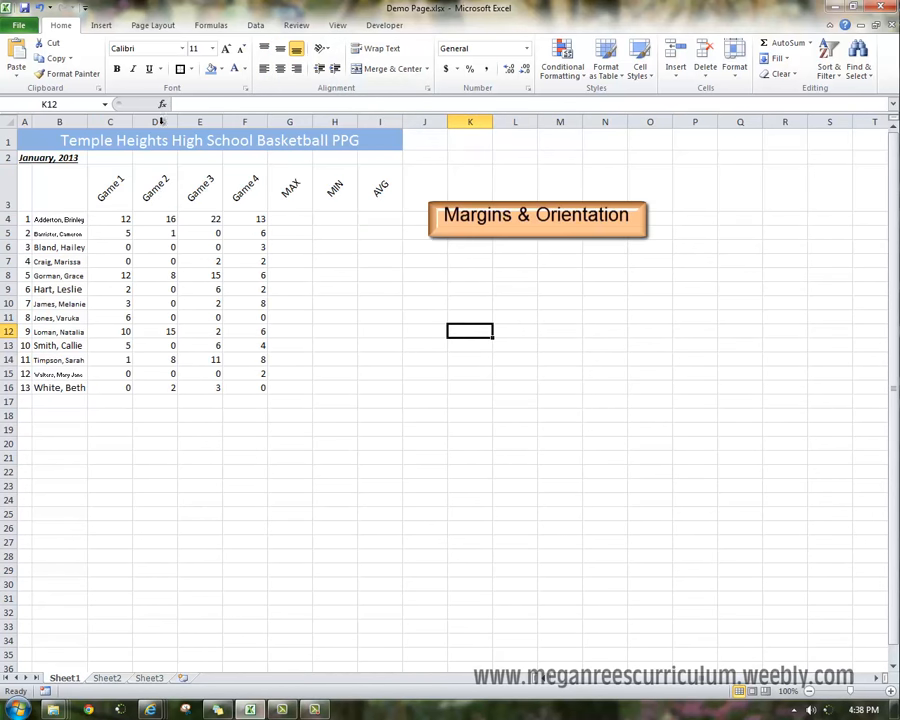
# Set the page margins to Narrow and the page orientation to Landscape.
pyautogui.click(155, 26)
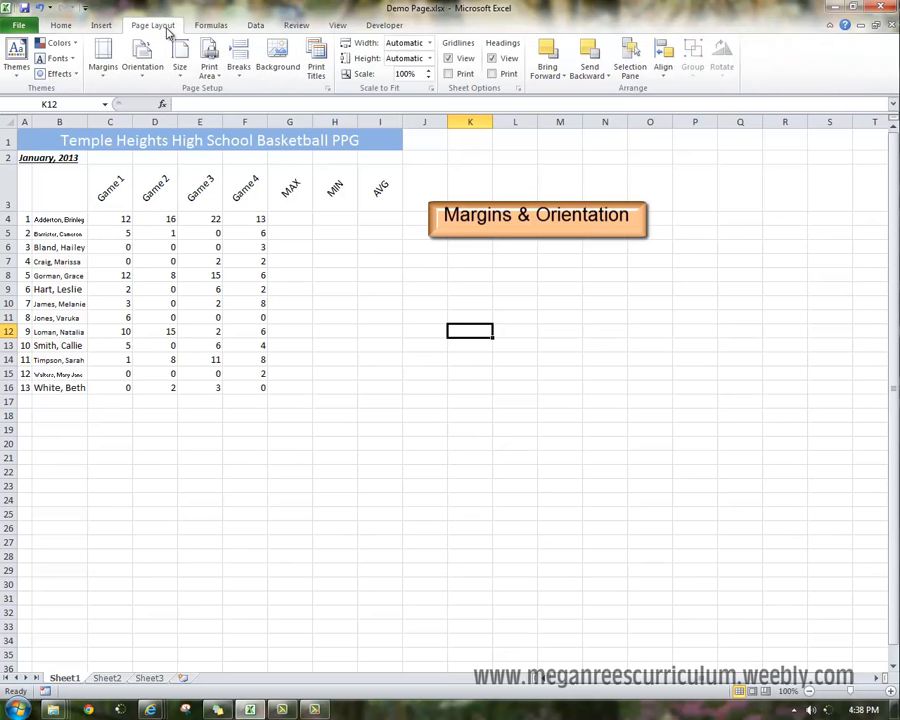
pyautogui.click(105, 70)
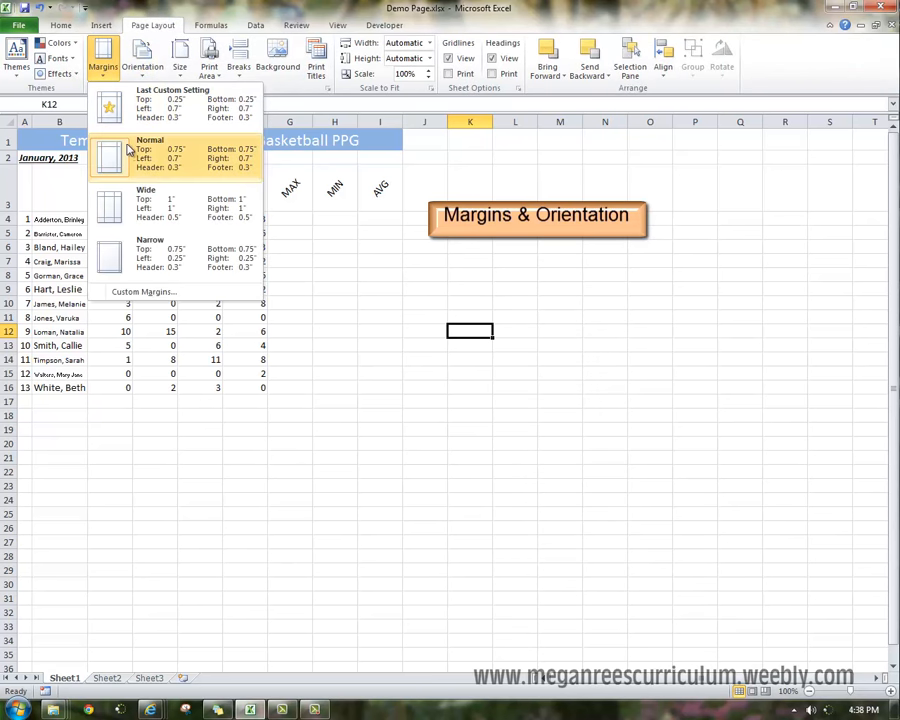
pyautogui.click(152, 255)
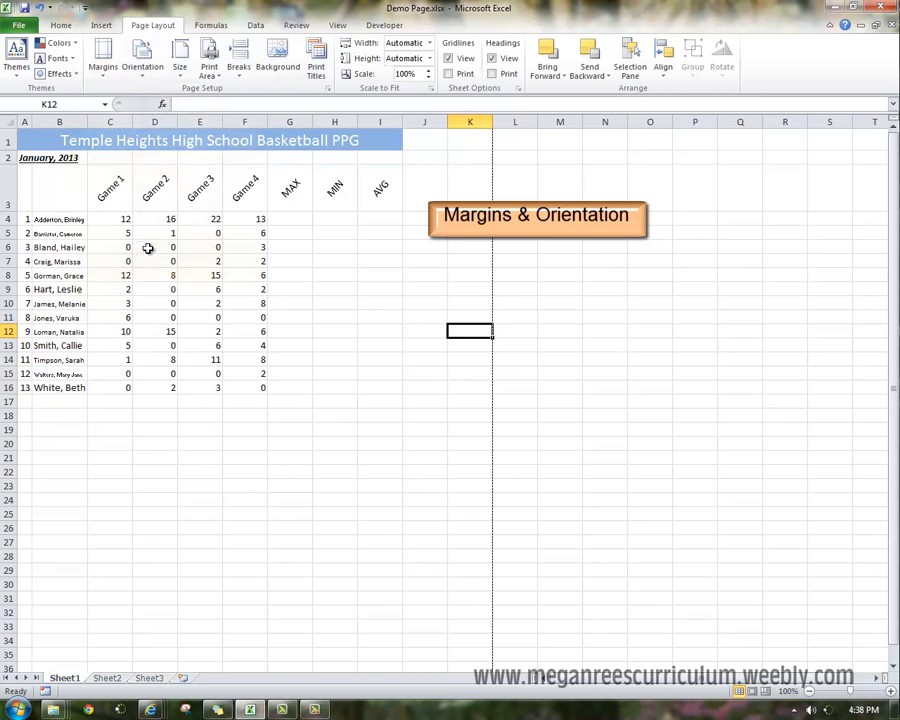
pyautogui.click(144, 62)
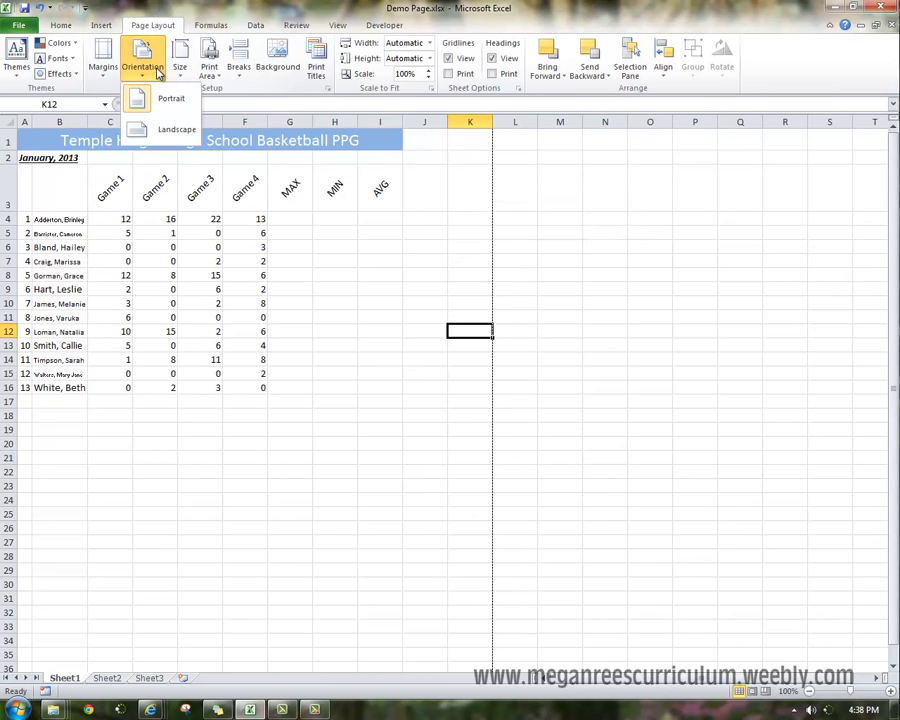
pyautogui.click(175, 133)
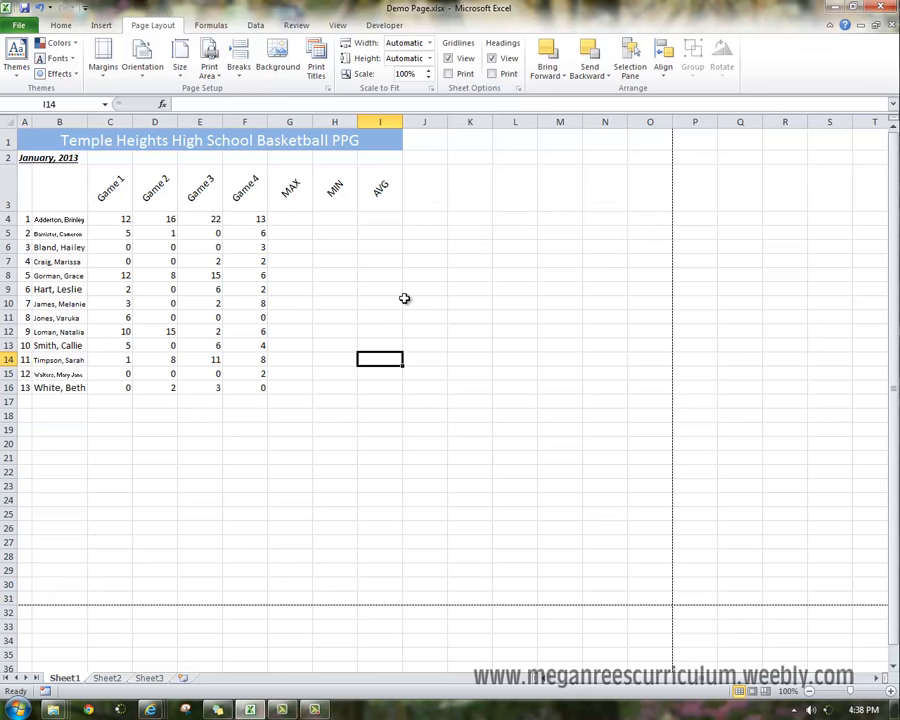
# Enter =max(C4:F4) in G4, then undo the entry.
pyautogui.click(245, 195)
pyautogui.click(285, 220)
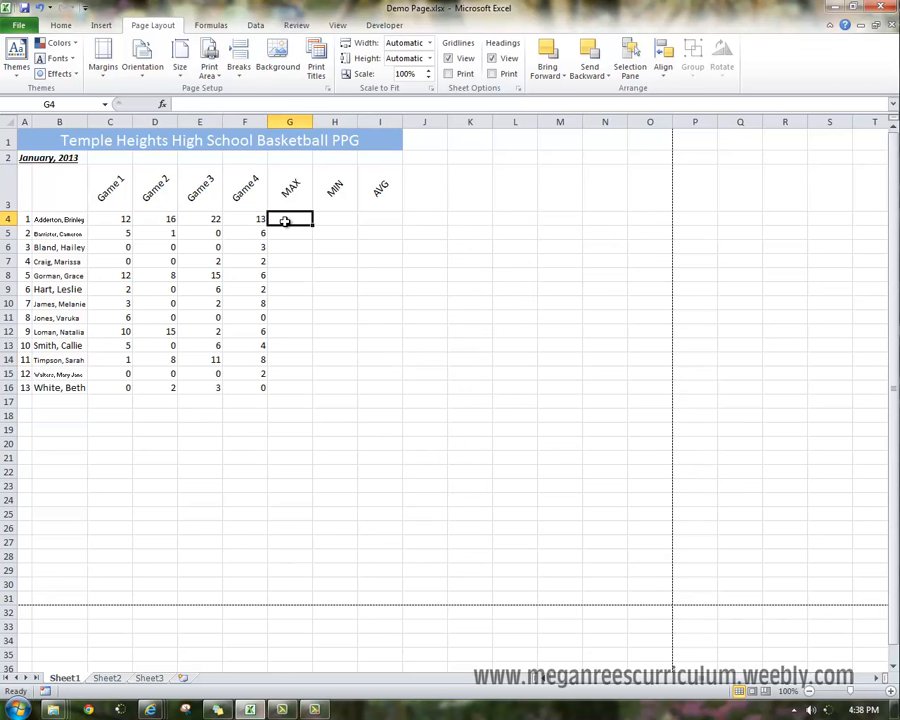
pyautogui.write('=max')
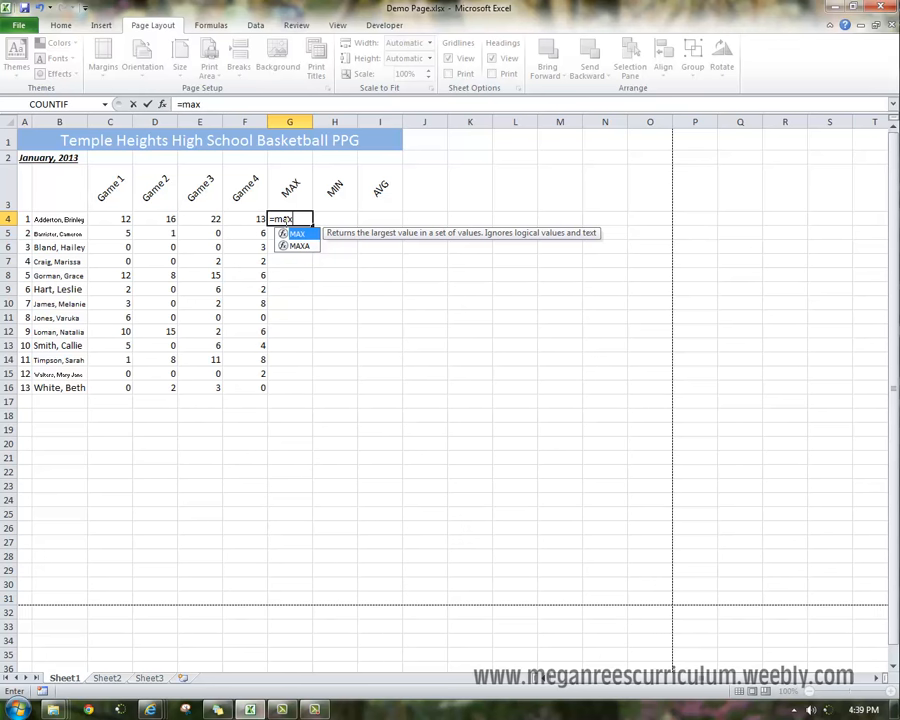
pyautogui.write('(')
pyautogui.moveTo(100, 222); pyautogui.dragTo(260, 218)
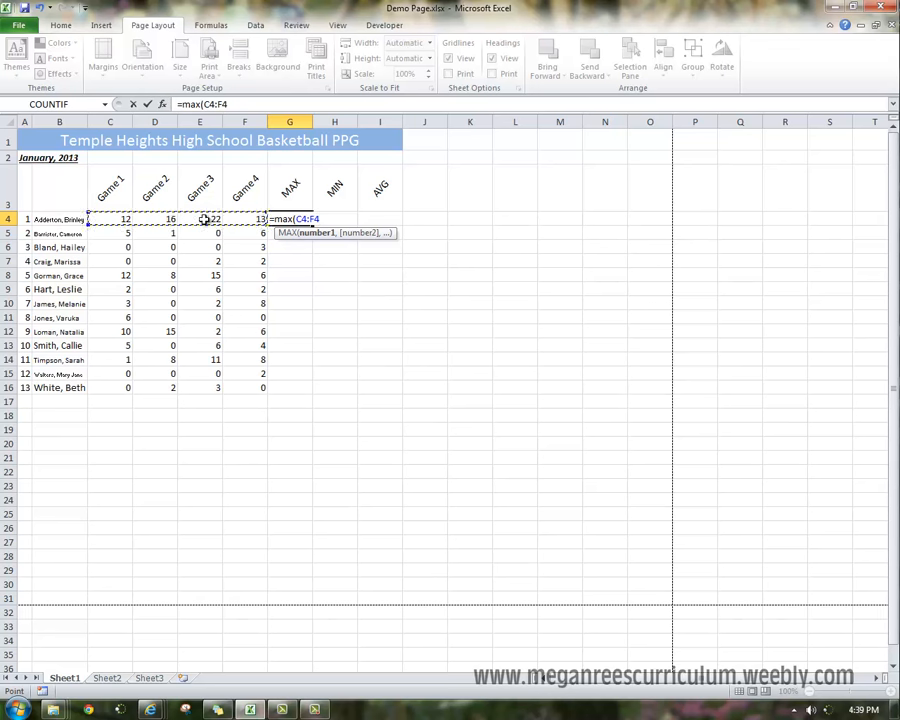
pyautogui.press('Return')
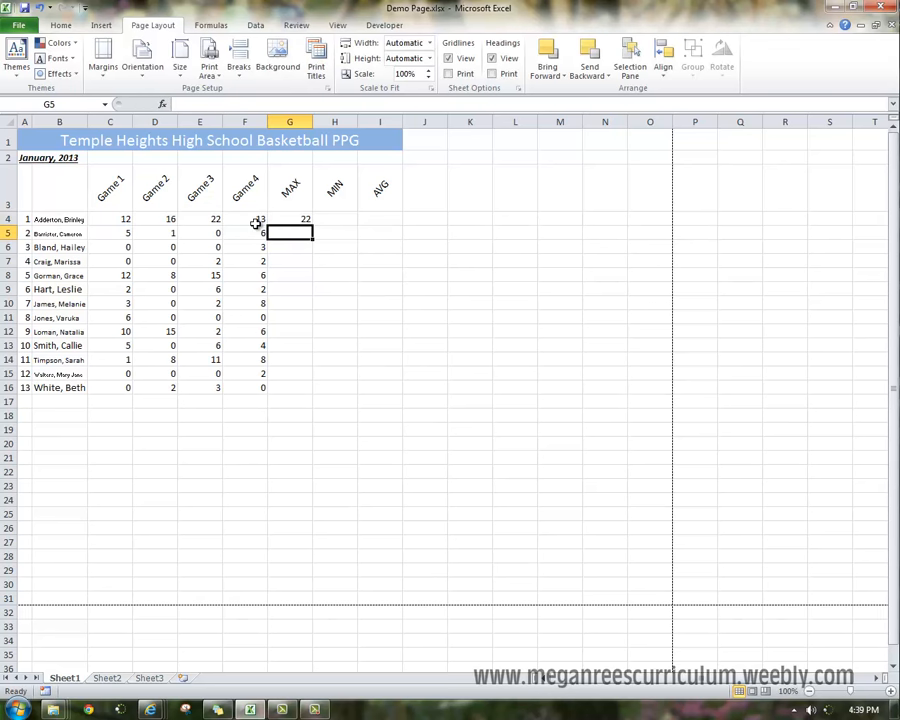
pyautogui.click(318, 220)
pyautogui.hotkey('ctrl', 'z')
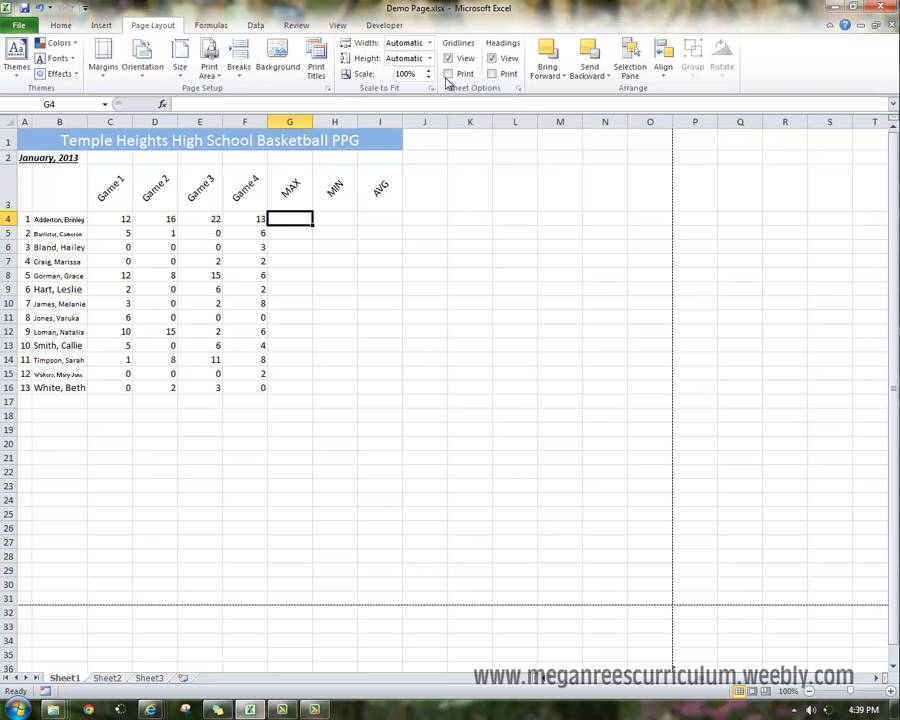
# Insert an AutoSum Max of C4:F4 into G4 and fill it down through G16.
pyautogui.click(58, 25)
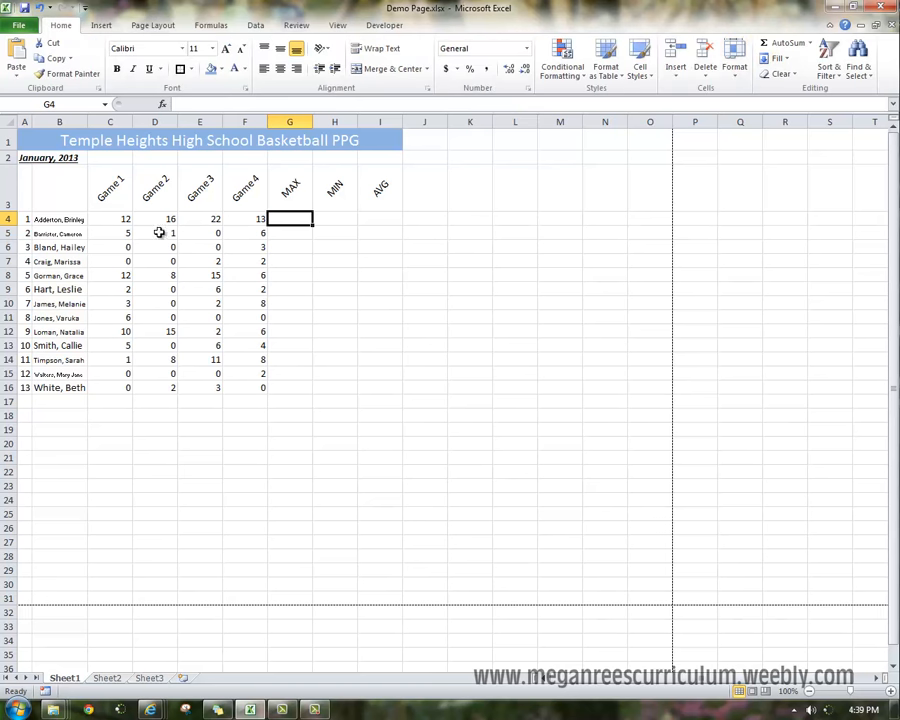
pyautogui.moveTo(127, 219); pyautogui.dragTo(261, 218)
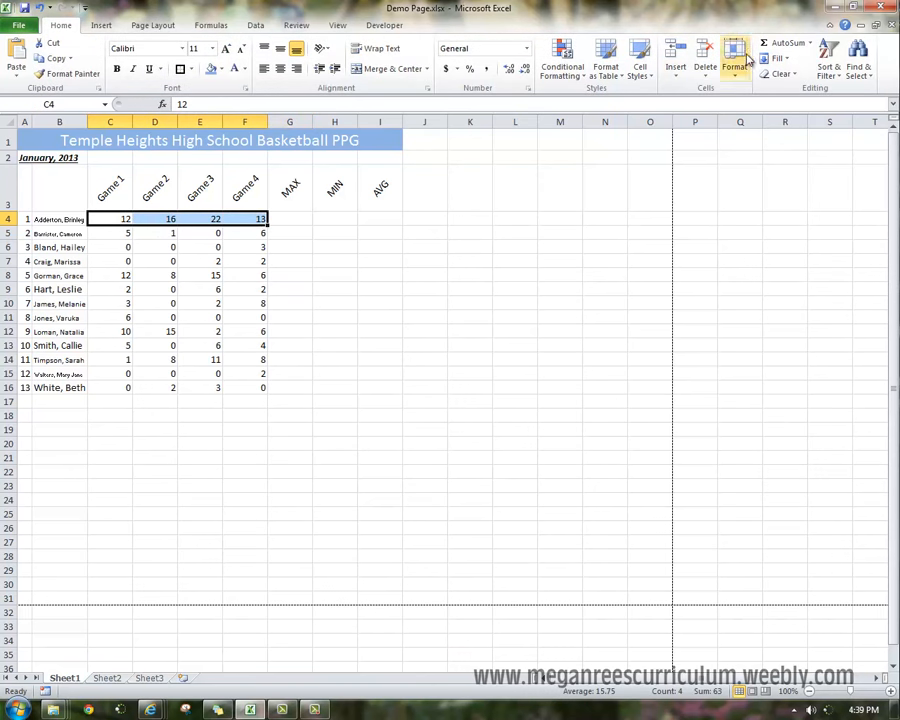
pyautogui.click(810, 43)
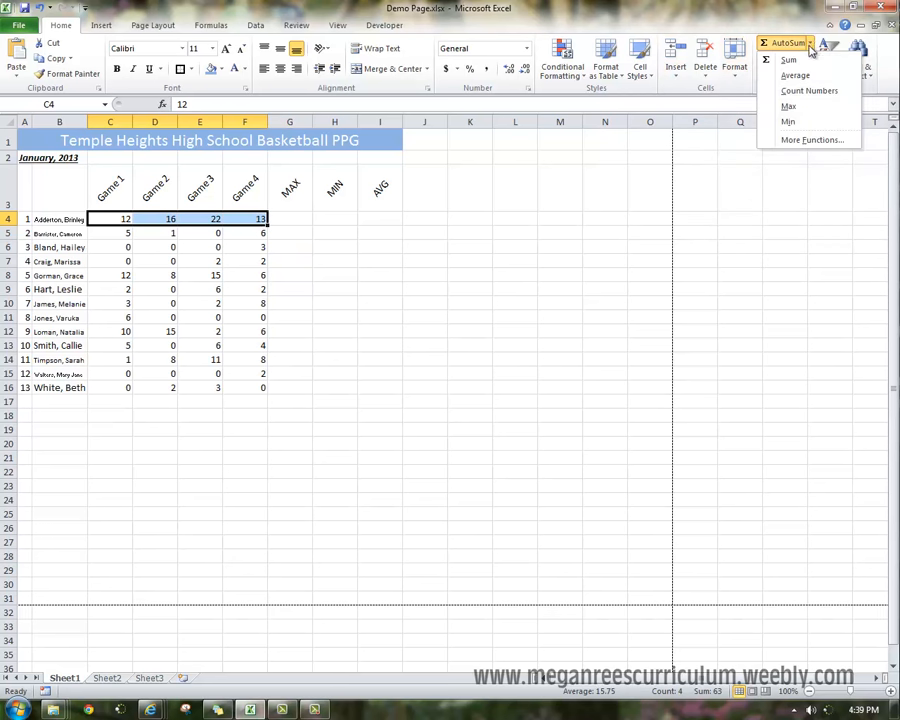
pyautogui.click(788, 107)
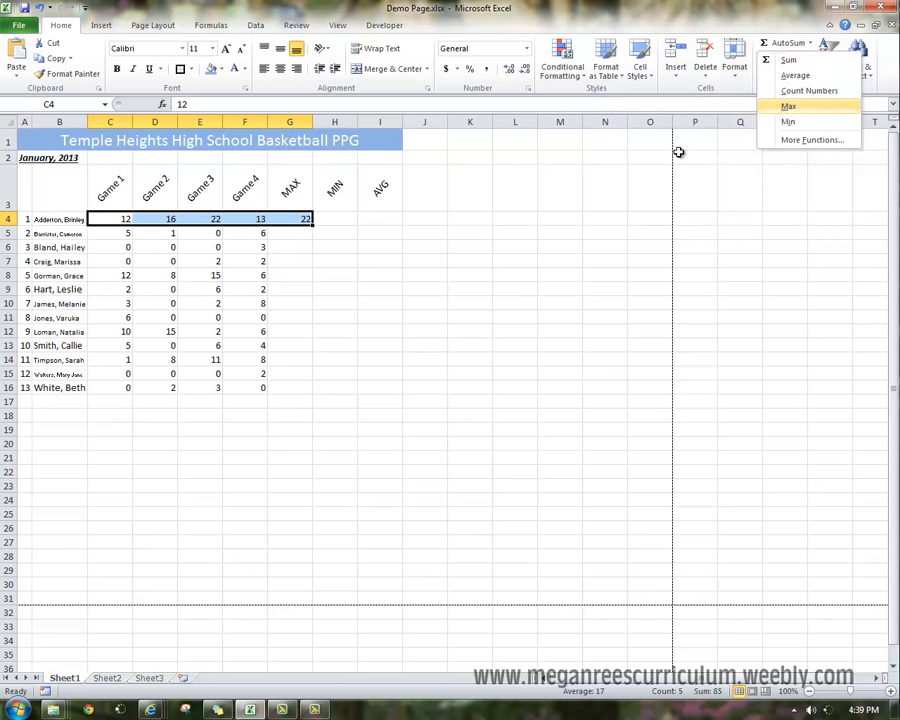
pyautogui.click(290, 219)
pyautogui.moveTo(314, 223); pyautogui.dragTo(293, 390)
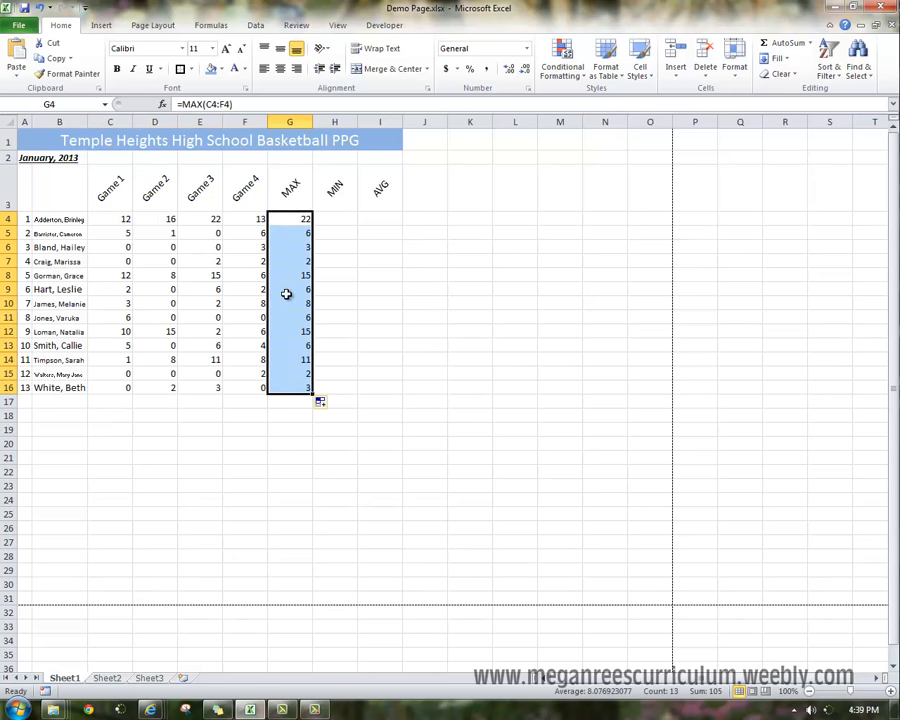
# Enter =min(C4:F4) in H4.
pyautogui.click(327, 219)
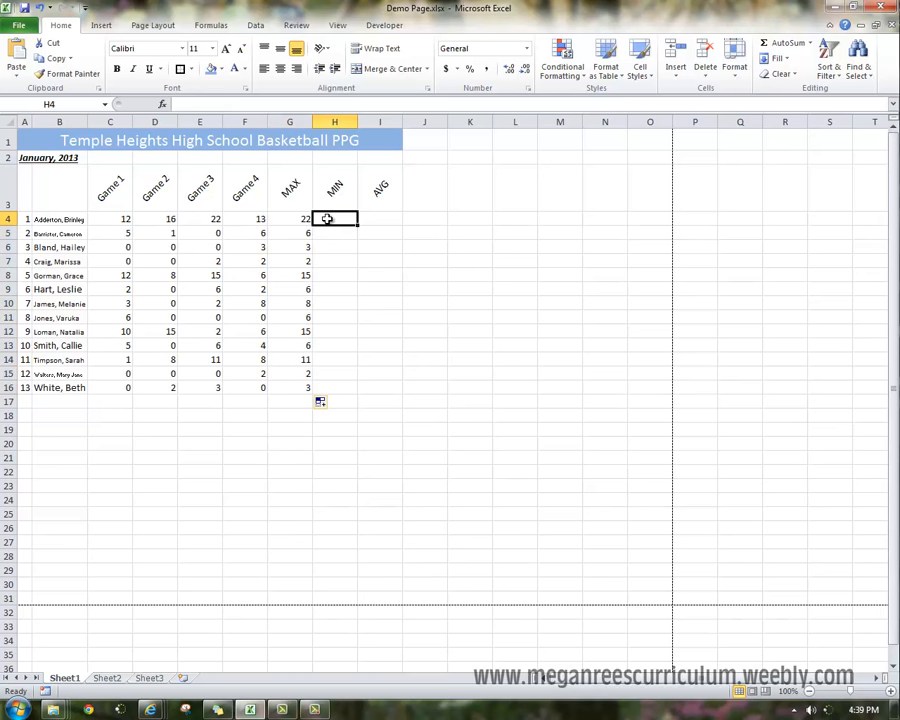
pyautogui.write('=')
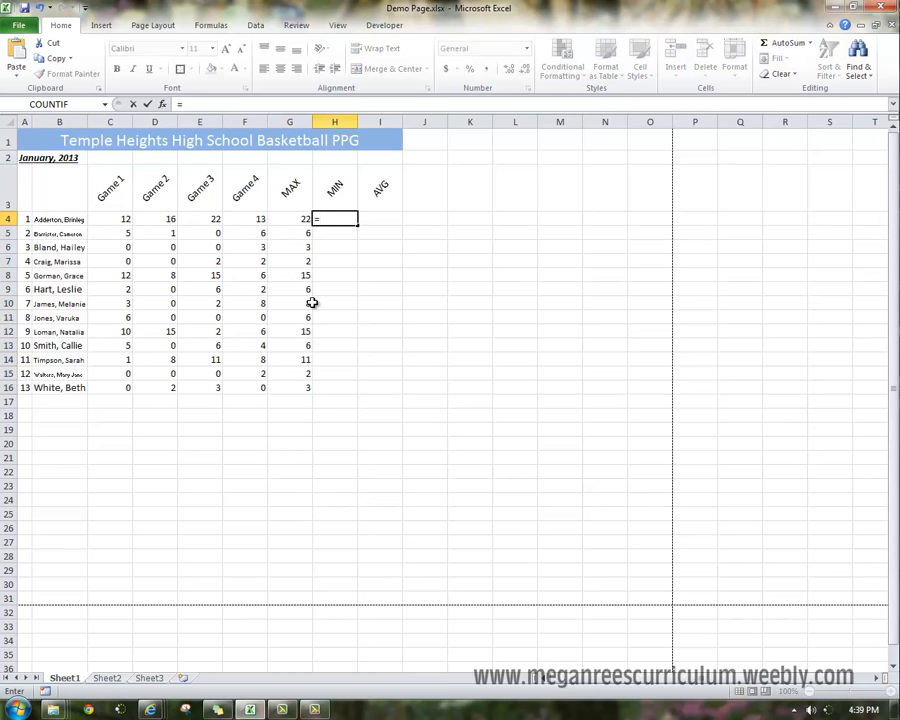
pyautogui.write('min(')
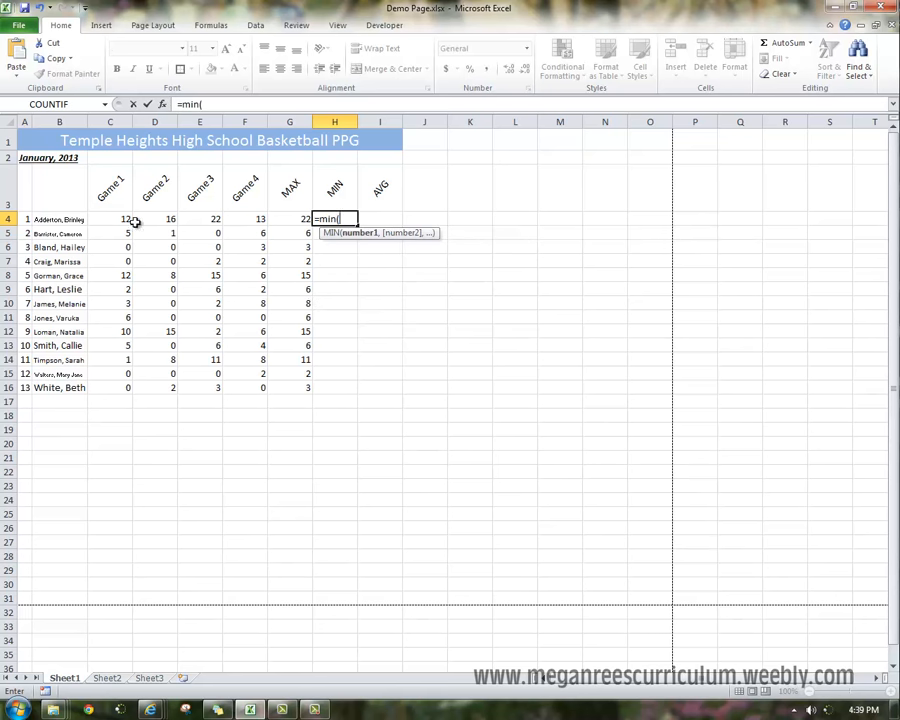
pyautogui.moveTo(135, 222); pyautogui.dragTo(263, 216)
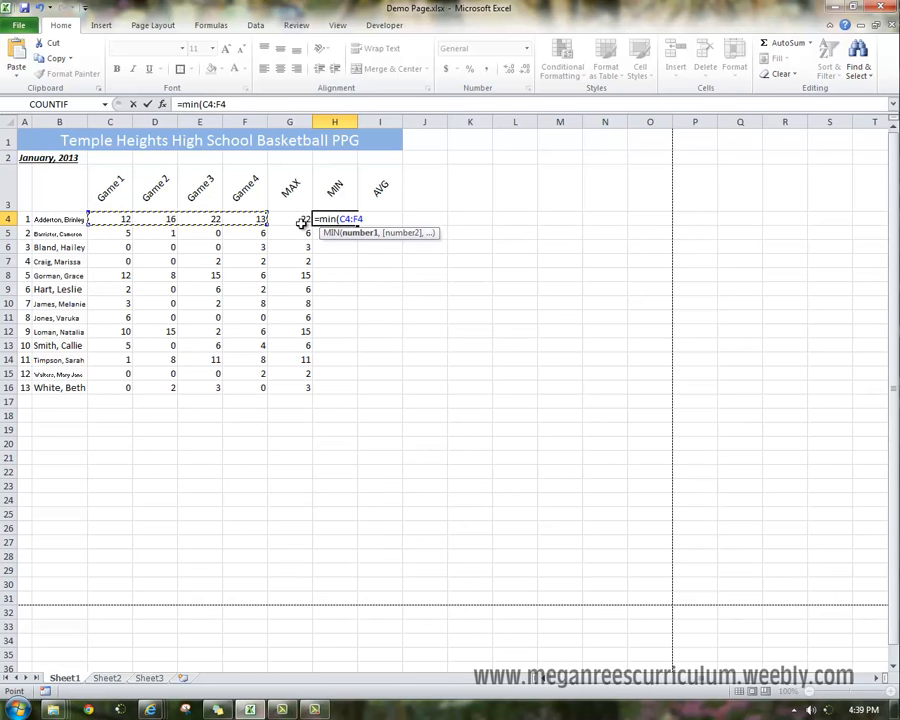
pyautogui.press('Return')
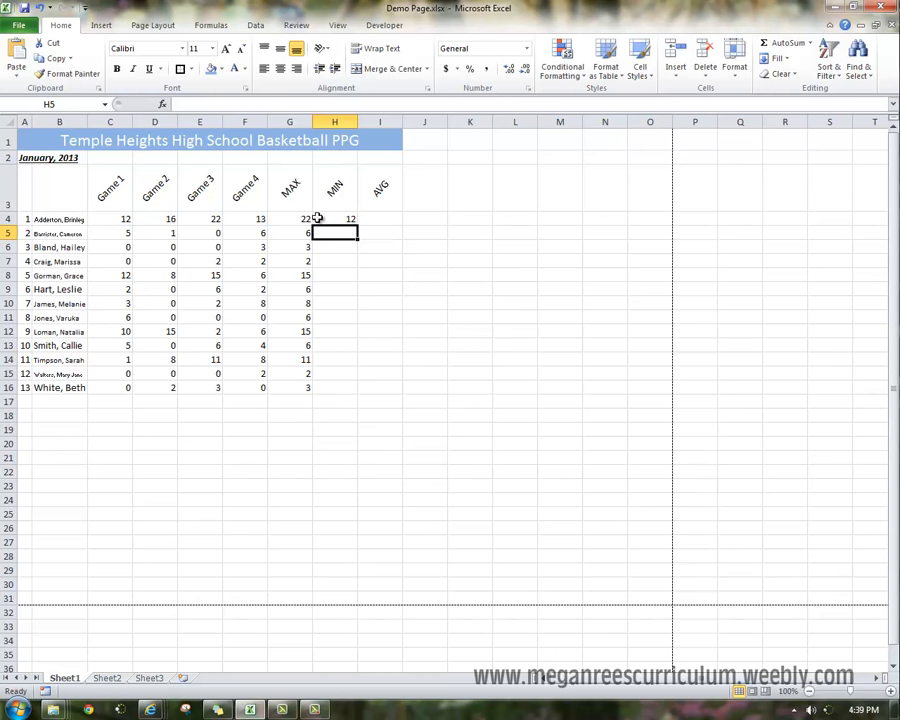
# Fill the MIN formula from H4 down through H16.
pyautogui.click(344, 214)
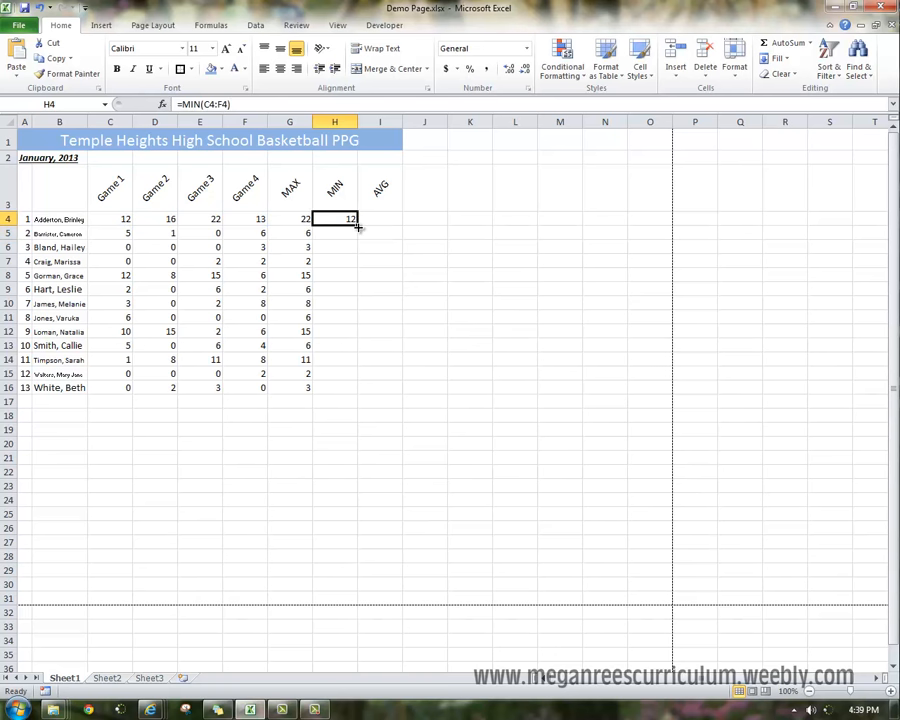
pyautogui.moveTo(358, 227); pyautogui.dragTo(358, 400)
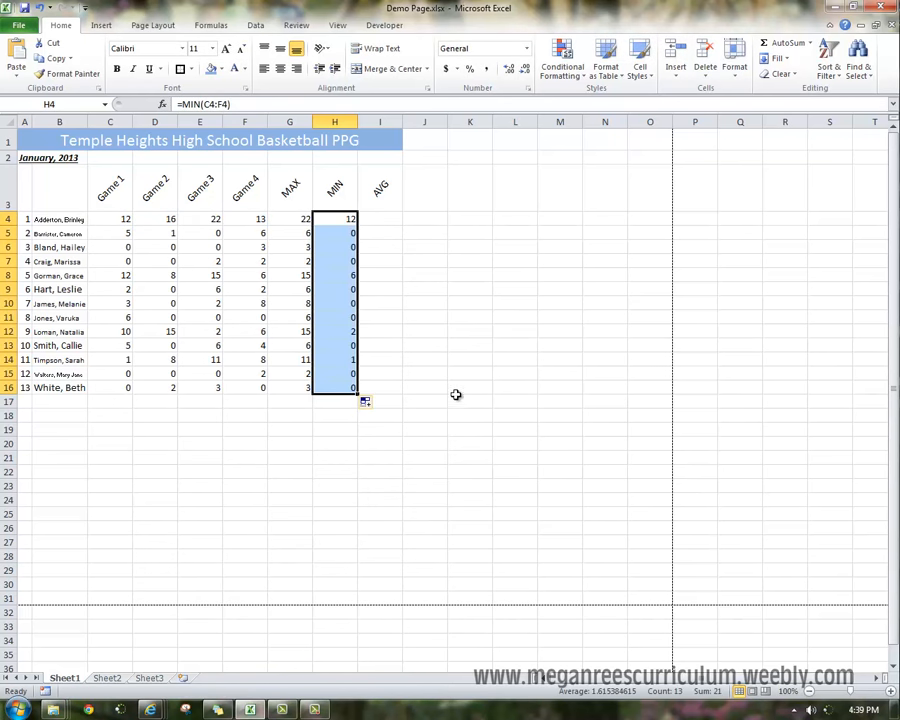
pyautogui.click(437, 290)
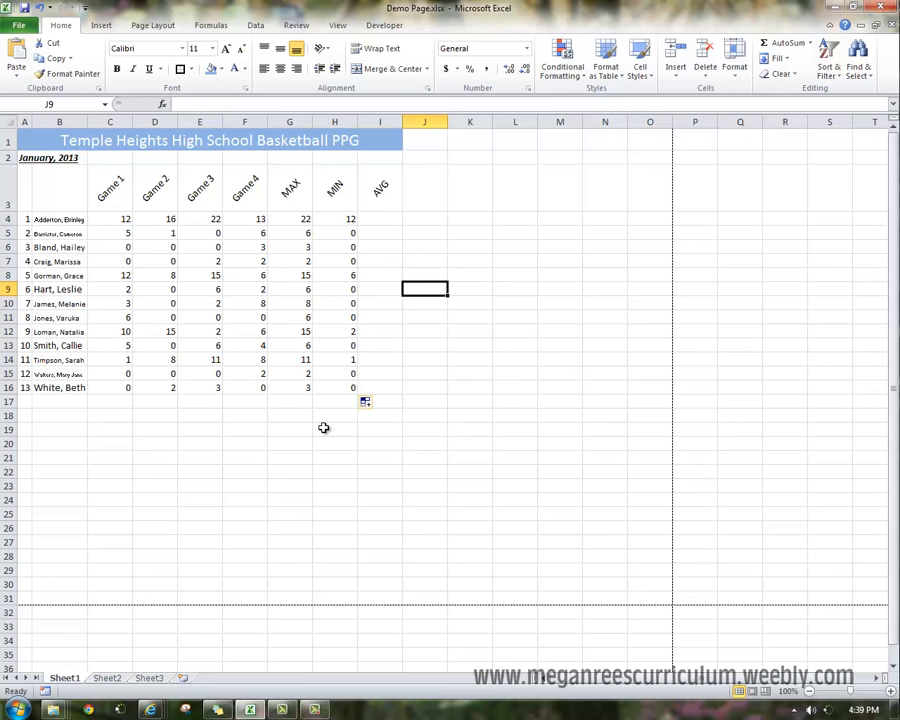
# Enter =average(C4:F4) in I4 and fill the AVERAGE formula down through I16.
pyautogui.click(287, 218)
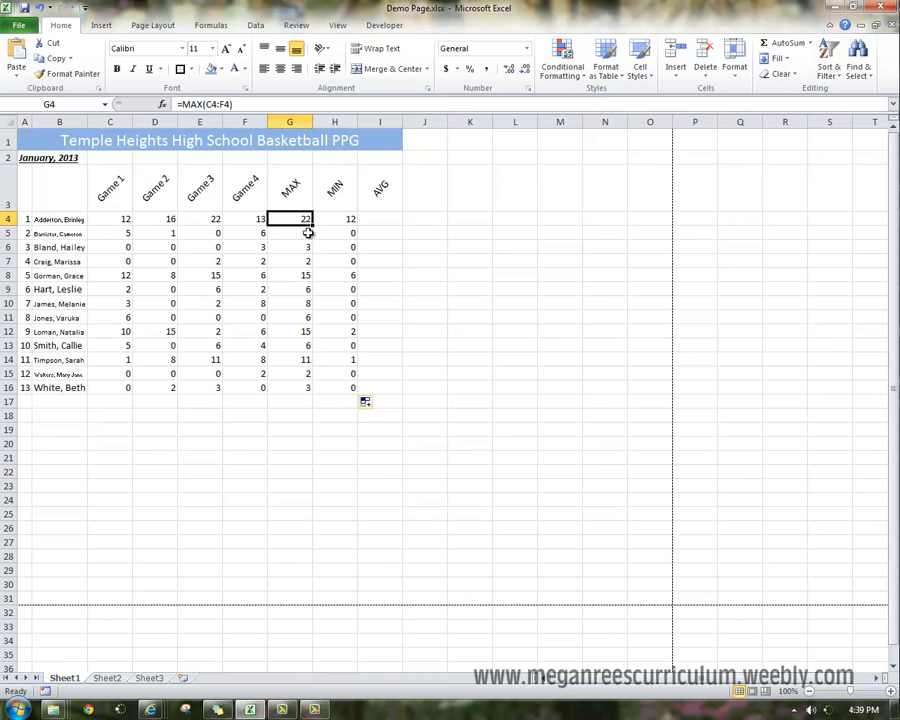
pyautogui.click(348, 217)
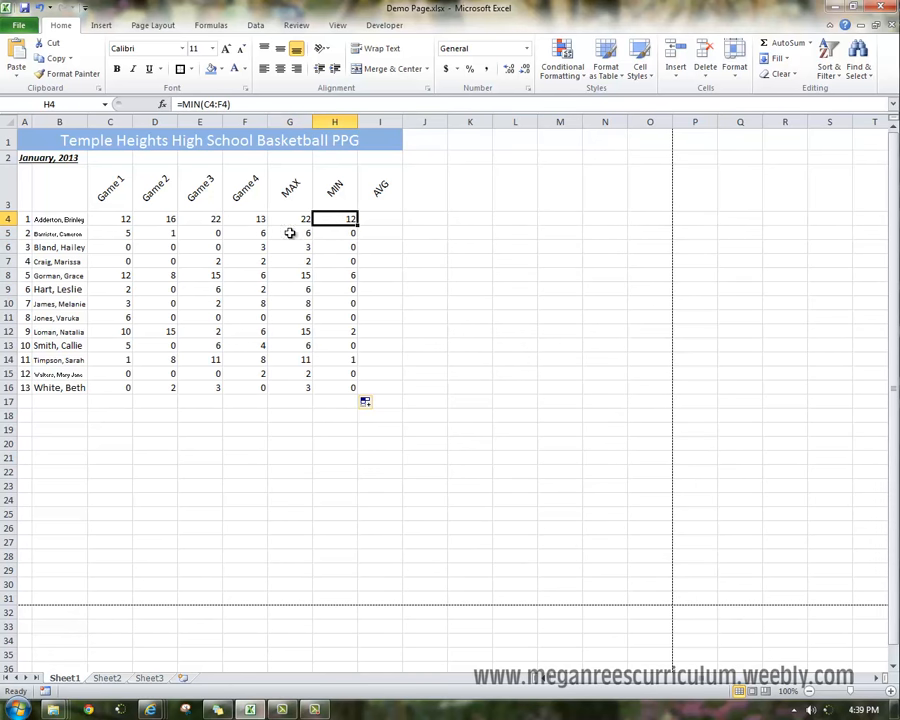
pyautogui.click(371, 216)
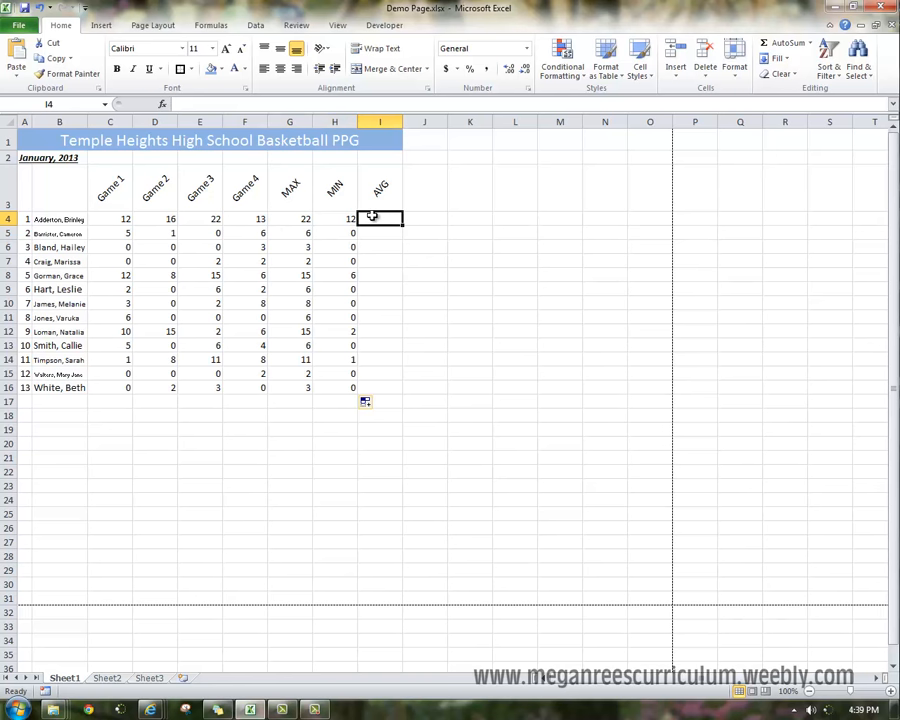
pyautogui.write('=avera')
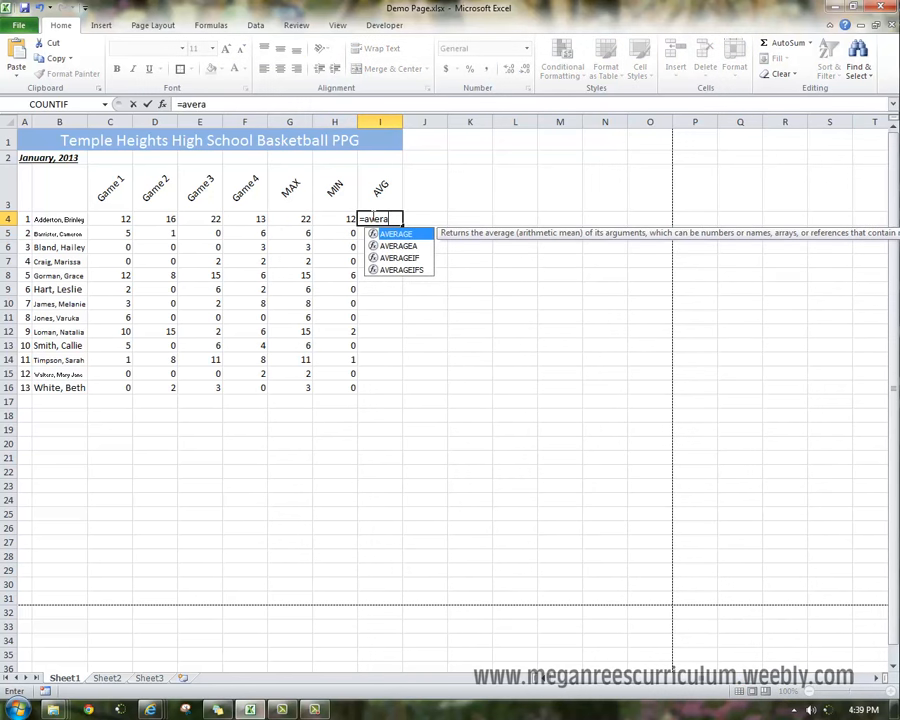
pyautogui.write('ge(')
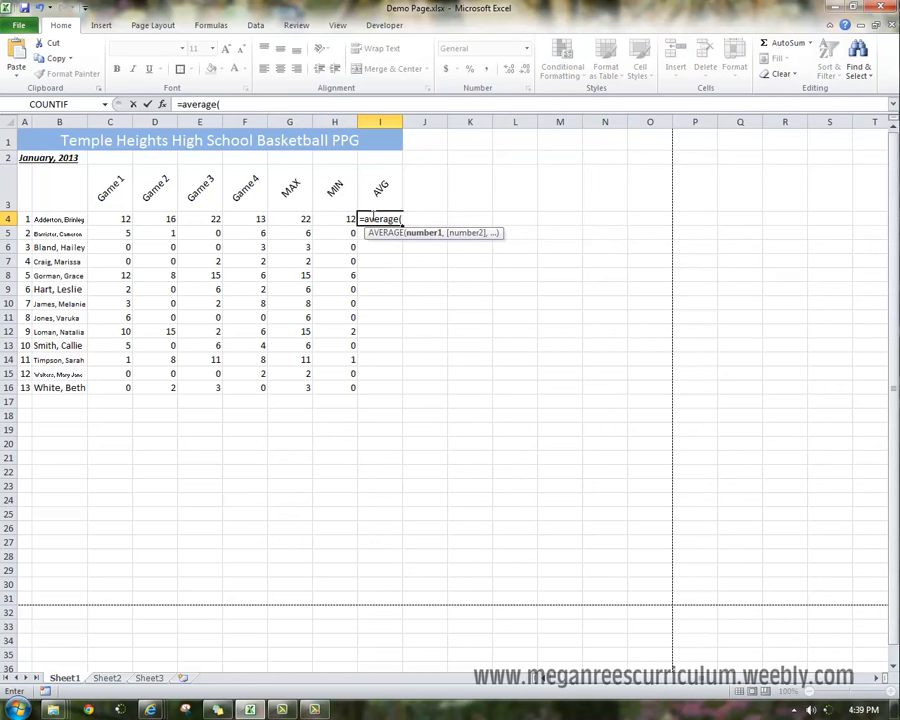
pyautogui.moveTo(129, 217); pyautogui.dragTo(258, 218)
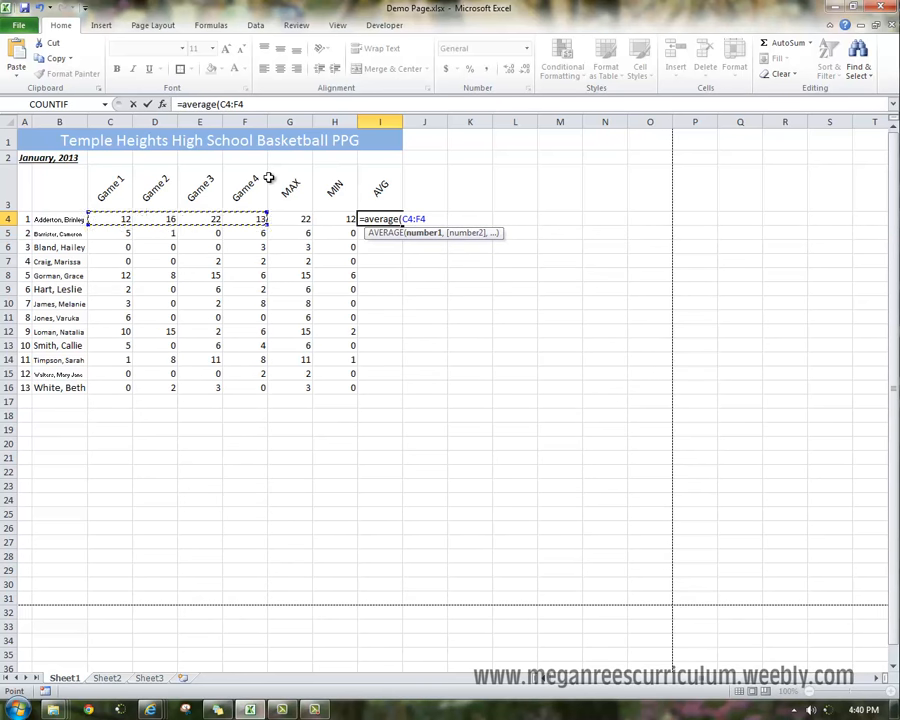
pyautogui.press('Return')
pyautogui.click(385, 219)
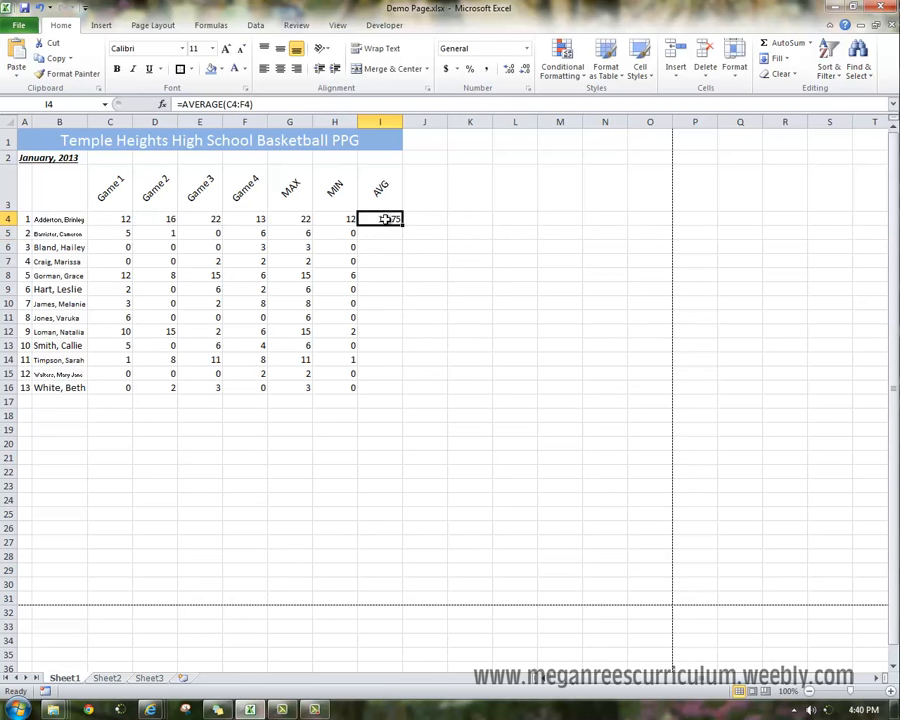
pyautogui.moveTo(402, 227); pyautogui.dragTo(400, 392)
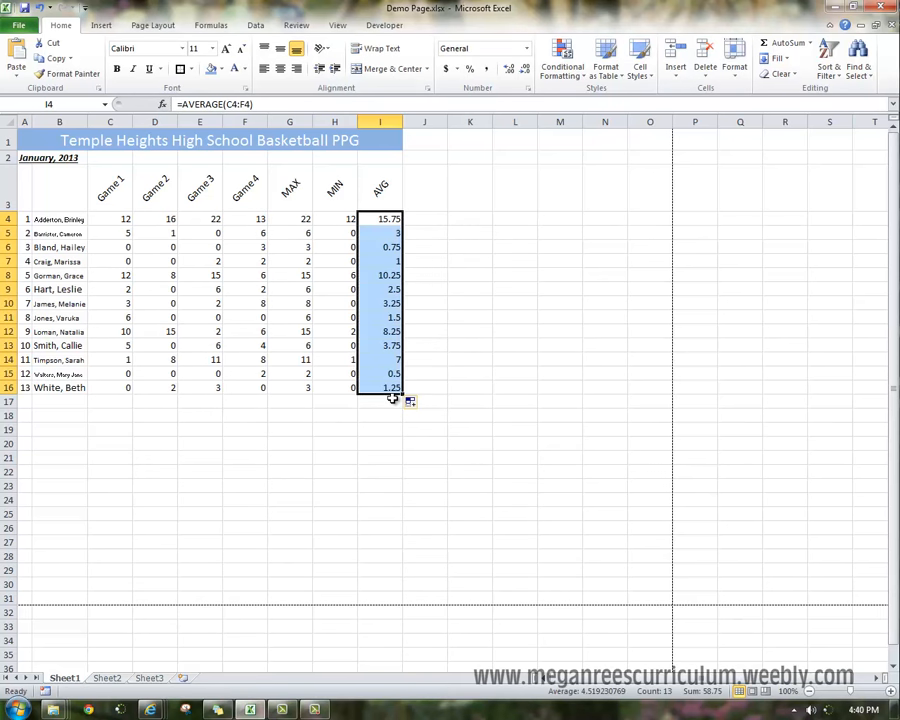
# Format the averages in I4:I16 as Number with 0 decimal places.
pyautogui.rightClick(390, 254)
pyautogui.click(453, 441)
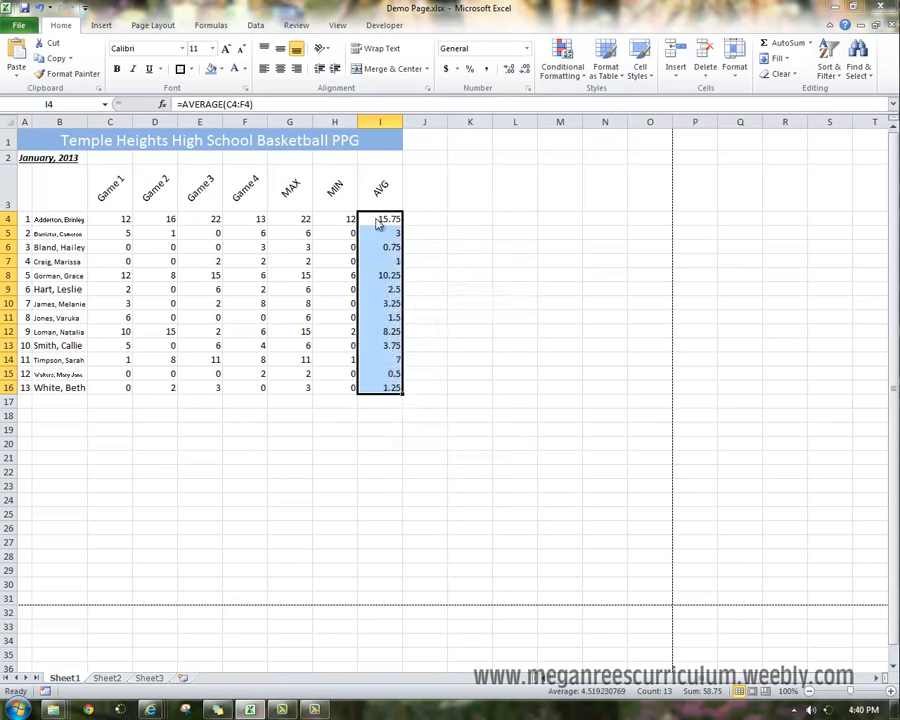
pyautogui.click(299, 301)
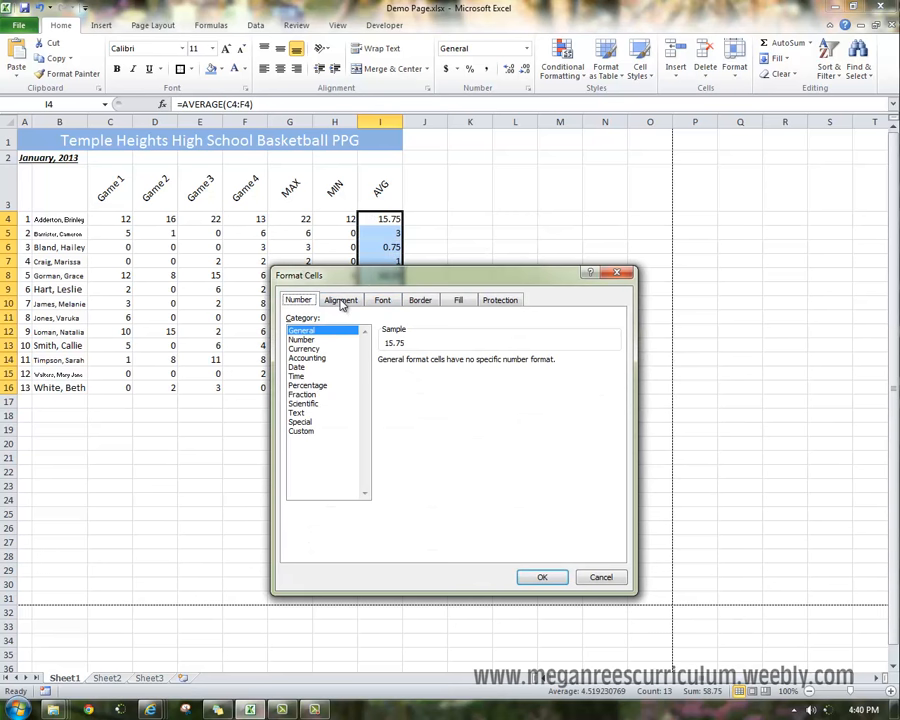
pyautogui.click(302, 339)
pyautogui.click(470, 365)
pyautogui.click(470, 365)
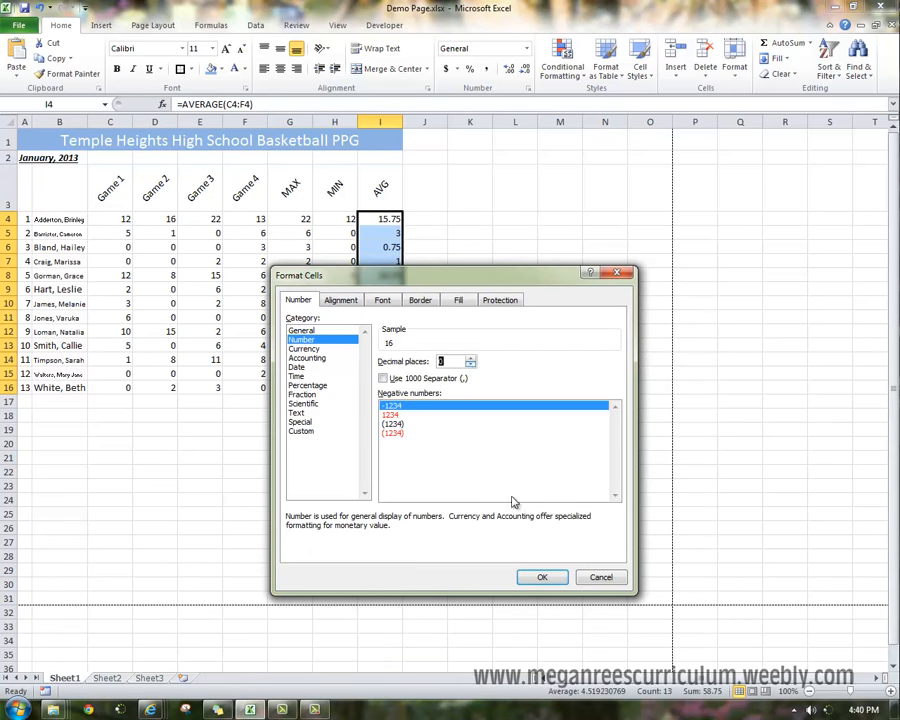
pyautogui.click(557, 583)
pyautogui.click(376, 403)
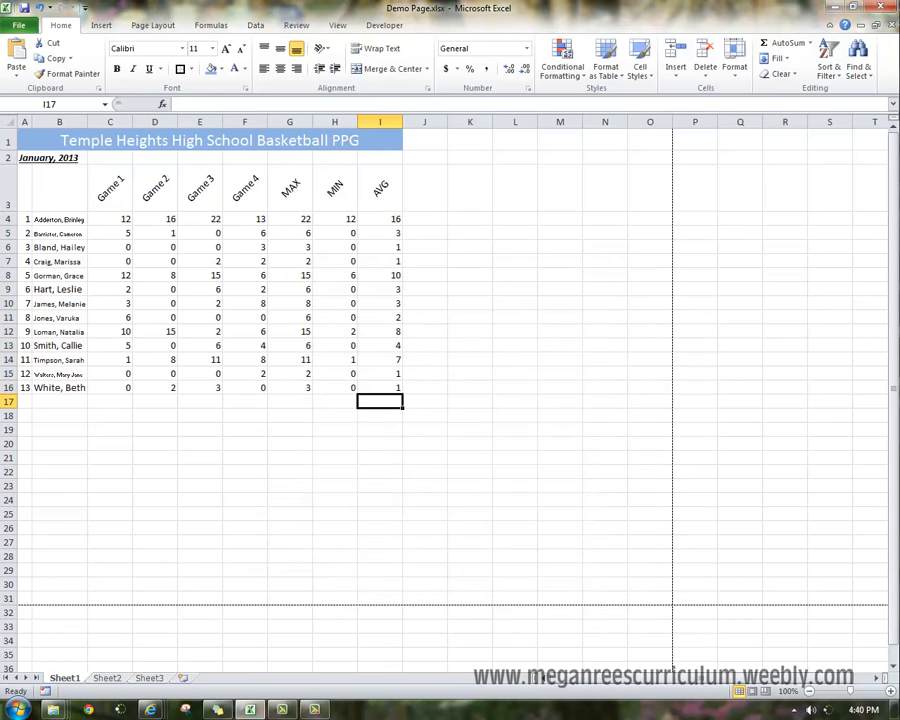
# Apply a fill colour to the header row A3:I3, then undo the fill.
pyautogui.press('F10')
pyautogui.click(195, 200)
pyautogui.moveTo(26, 195); pyautogui.dragTo(379, 208)
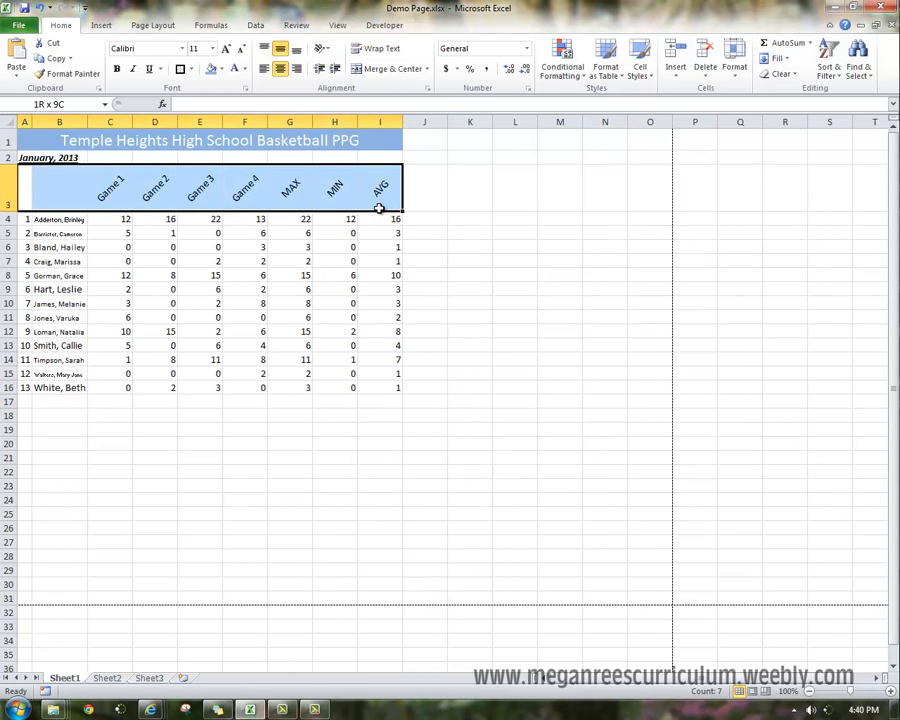
pyautogui.click(210, 71)
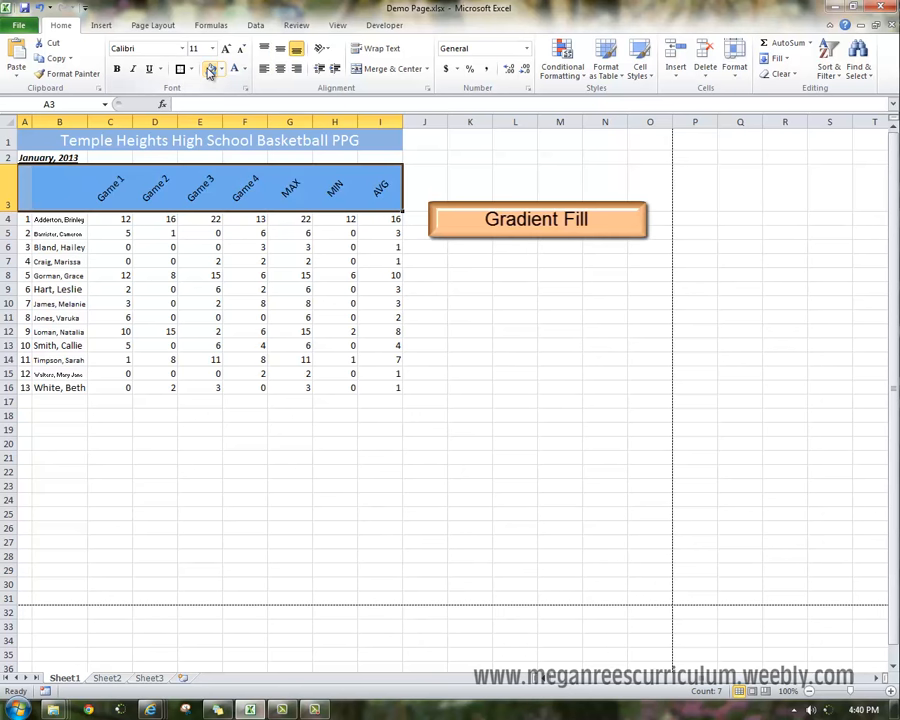
pyautogui.click(219, 316)
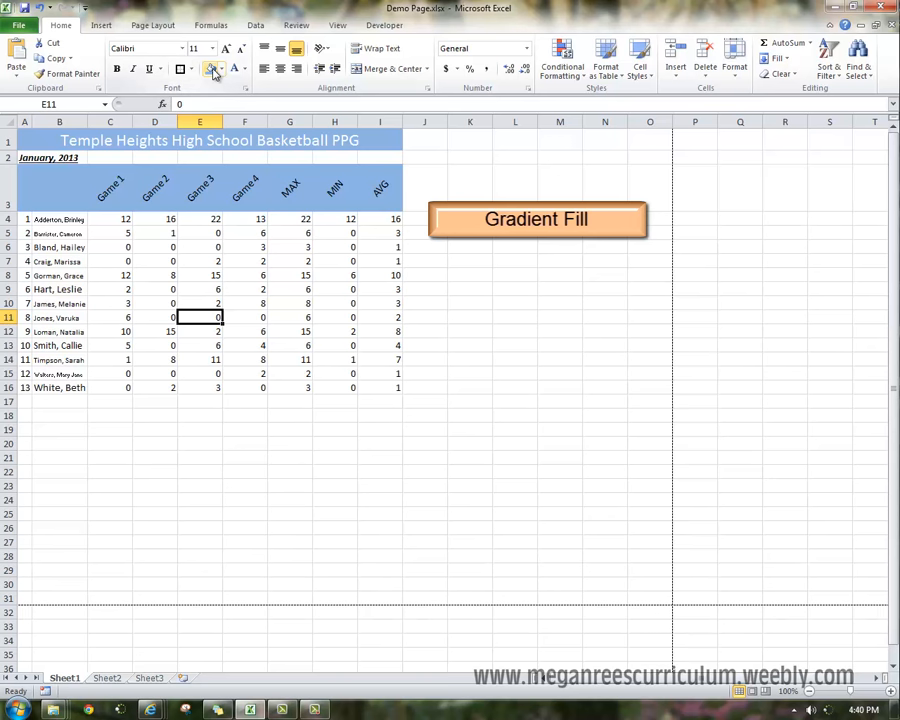
pyautogui.hotkey('ctrl', 'z')
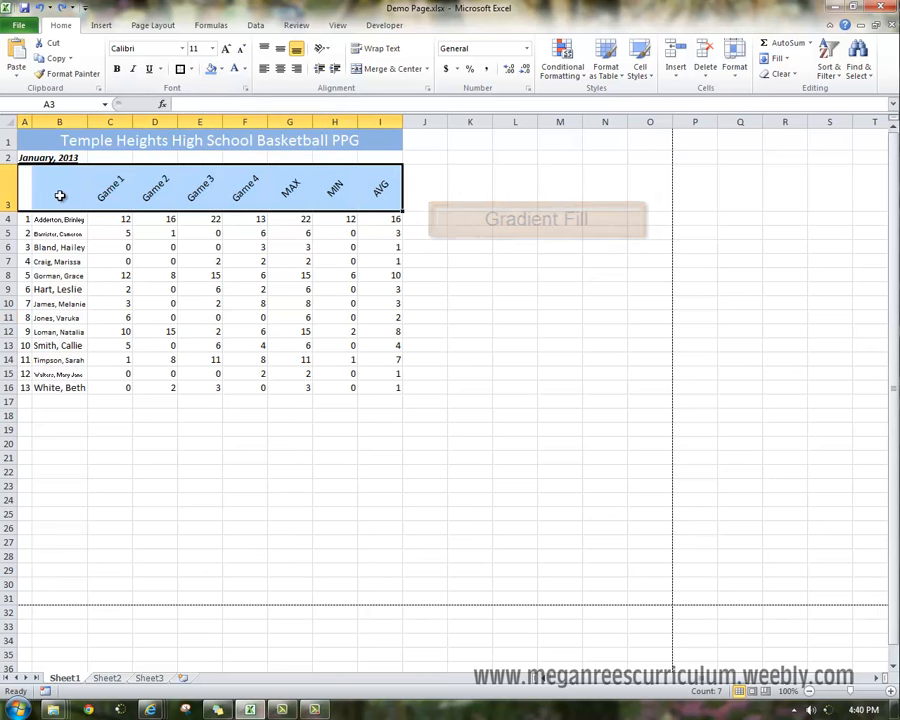
# Give the header row a light blue background with an olive diagonal-stripe pattern in the cell fill settings.
pyautogui.rightClick(125, 193)
pyautogui.click(220, 384)
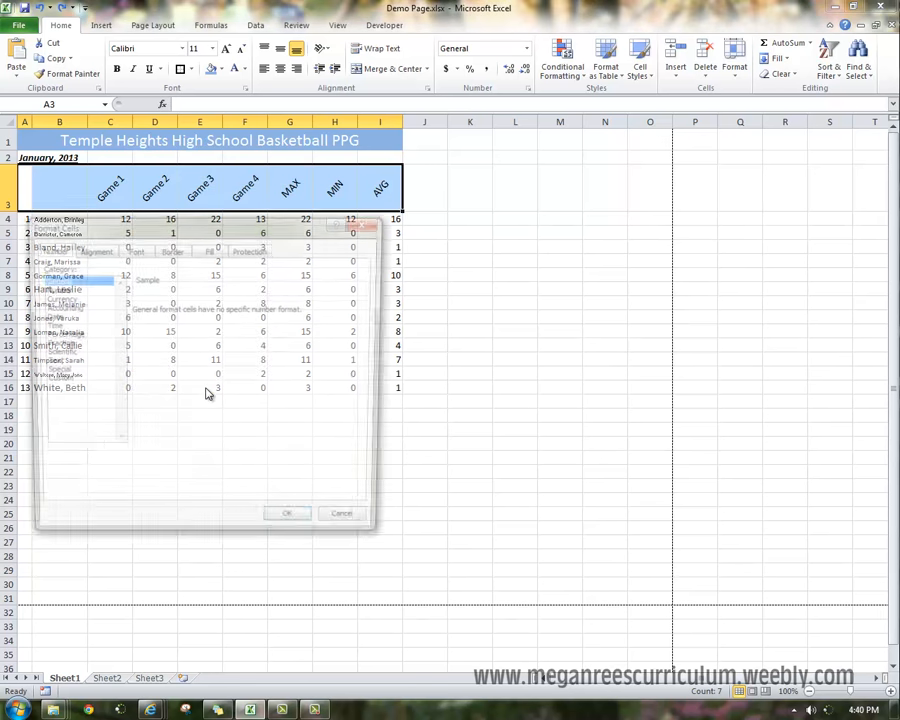
pyautogui.click(221, 253)
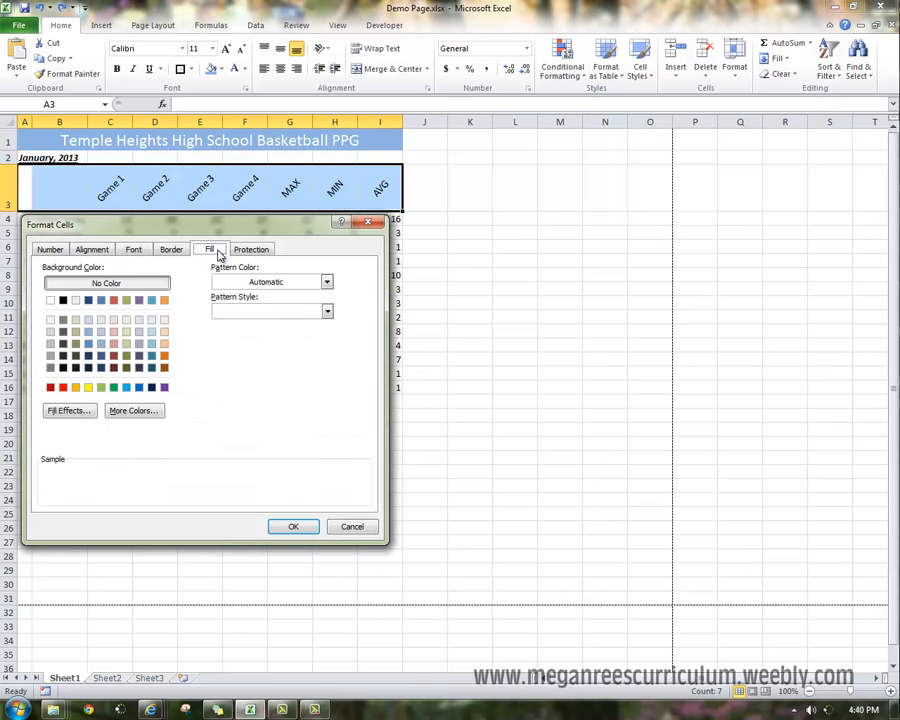
pyautogui.click(101, 343)
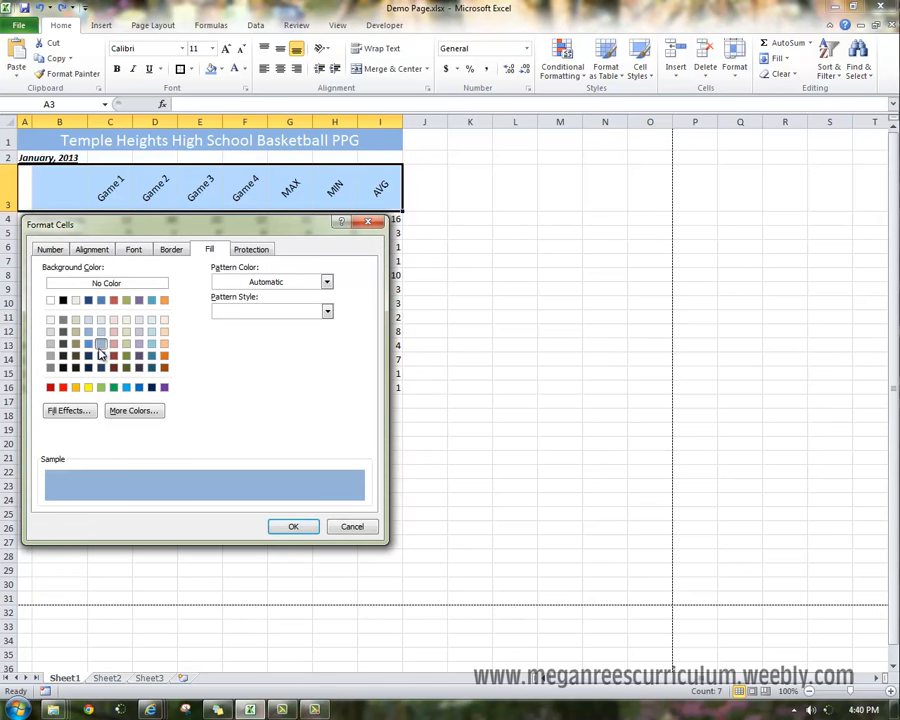
pyautogui.click(325, 282)
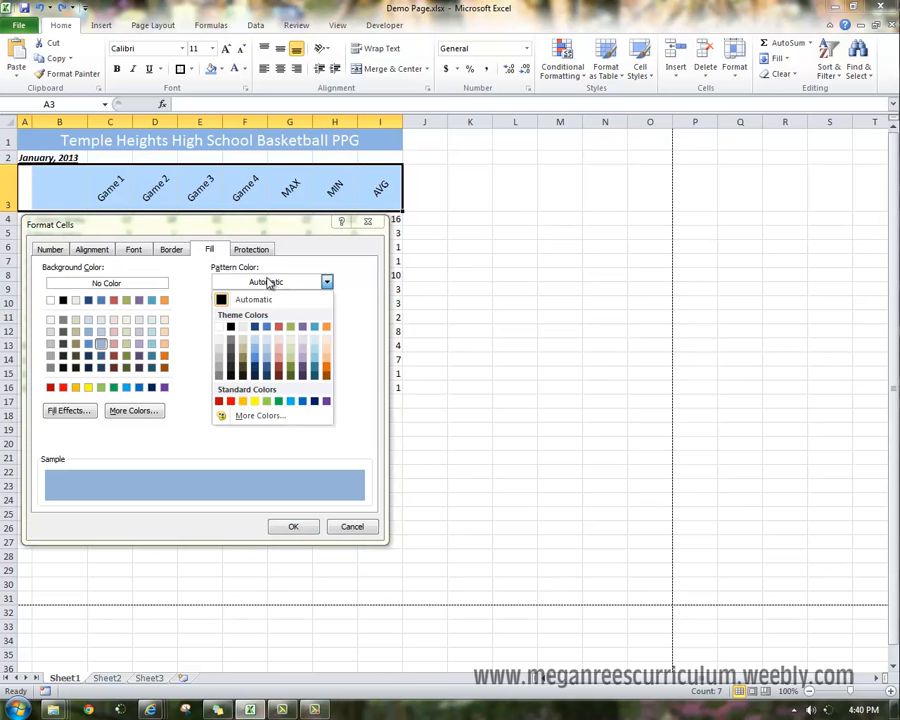
pyautogui.click(290, 373)
pyautogui.click(264, 318)
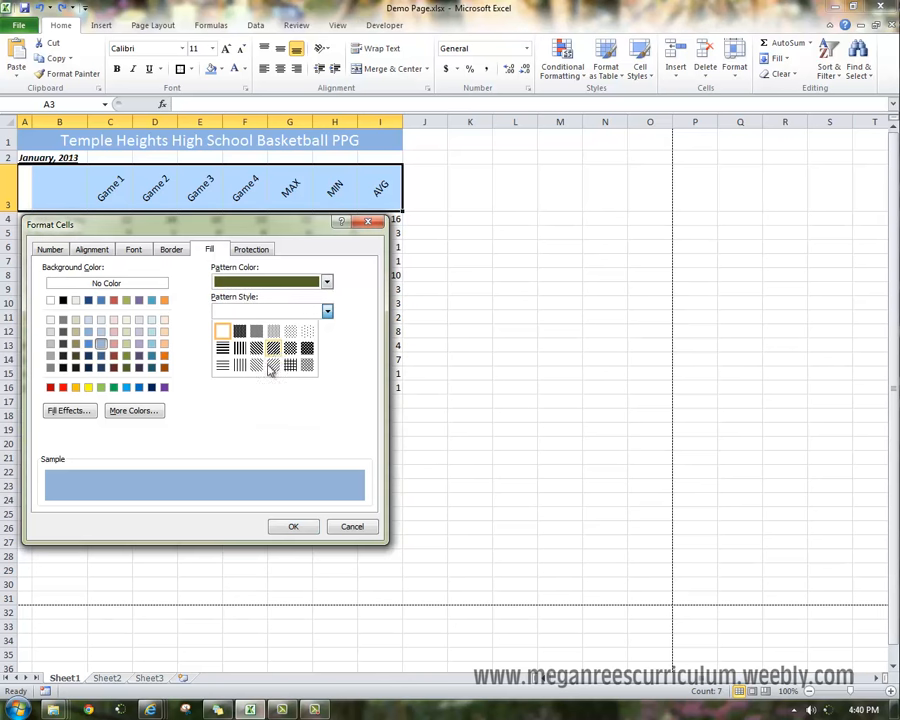
pyautogui.click(269, 365)
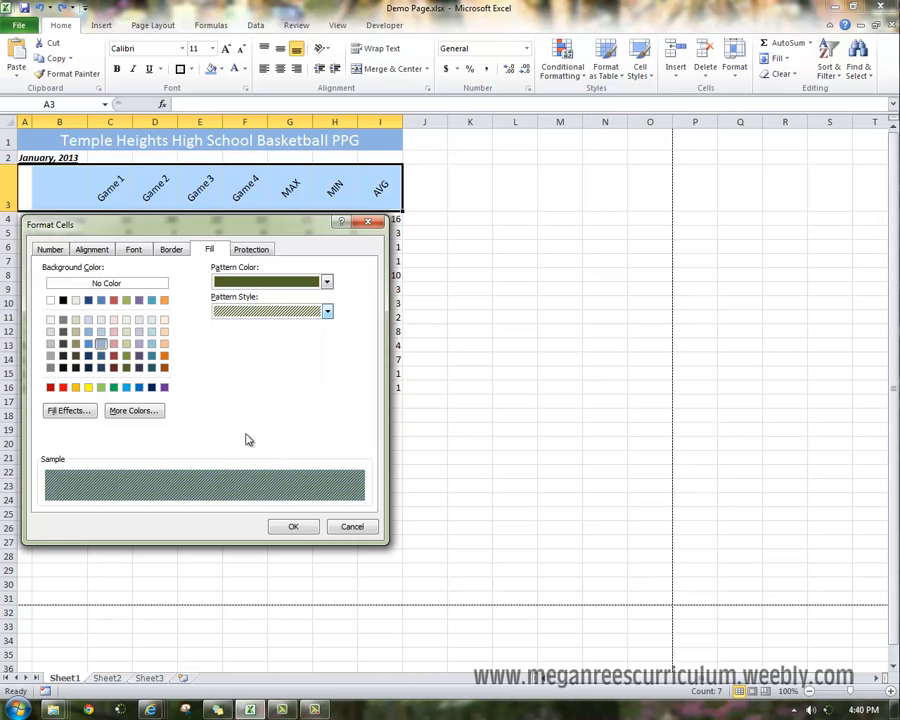
# Apply a horizontal two-colour gradient fill, white to olive green, to the header row.
pyautogui.click(85, 413)
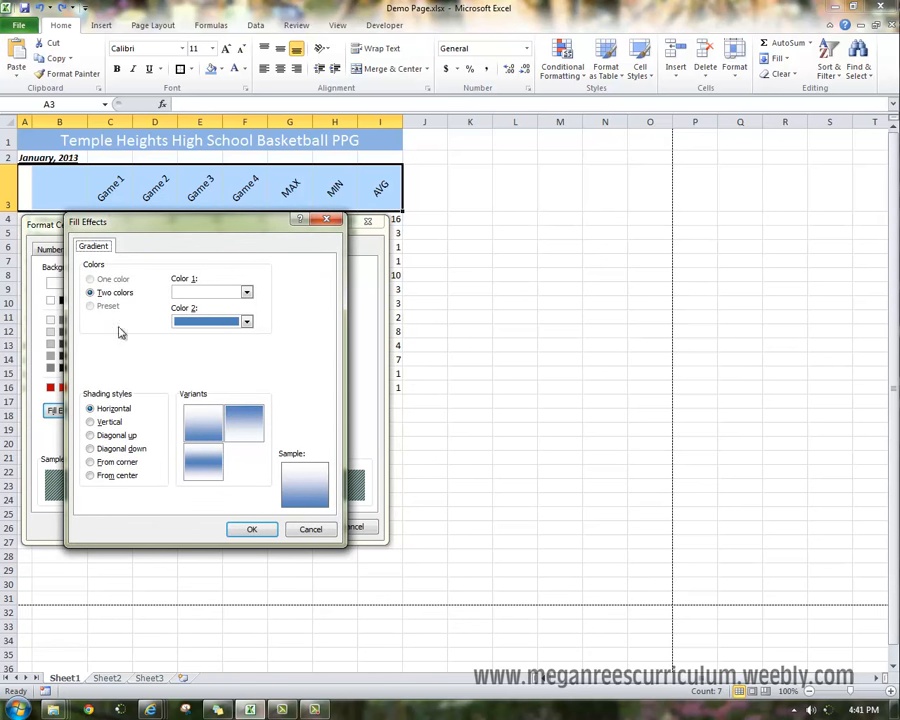
pyautogui.click(247, 323)
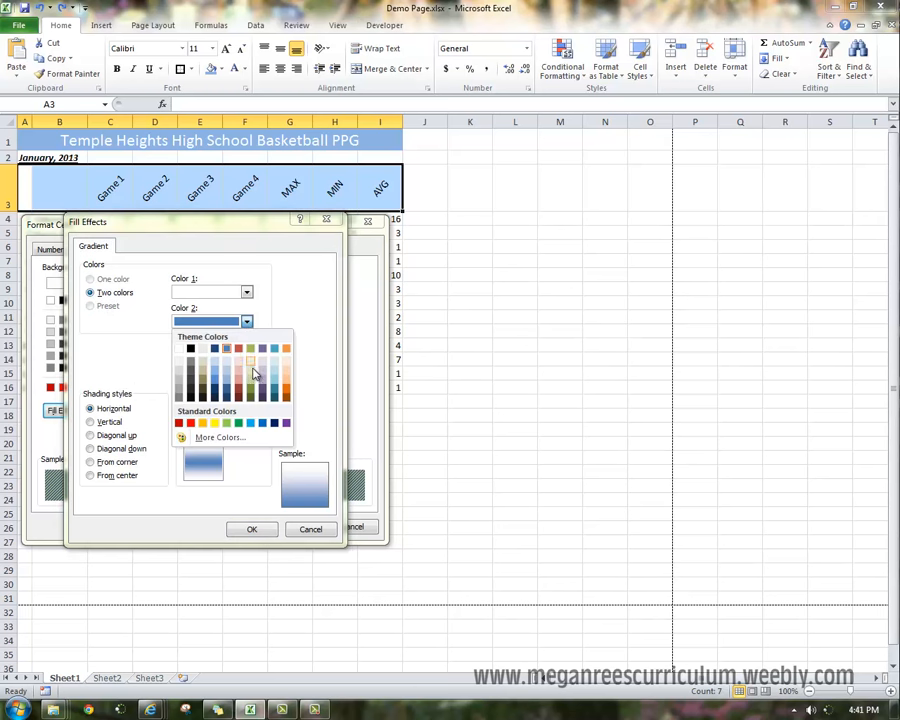
pyautogui.click(252, 372)
pyautogui.click(247, 291)
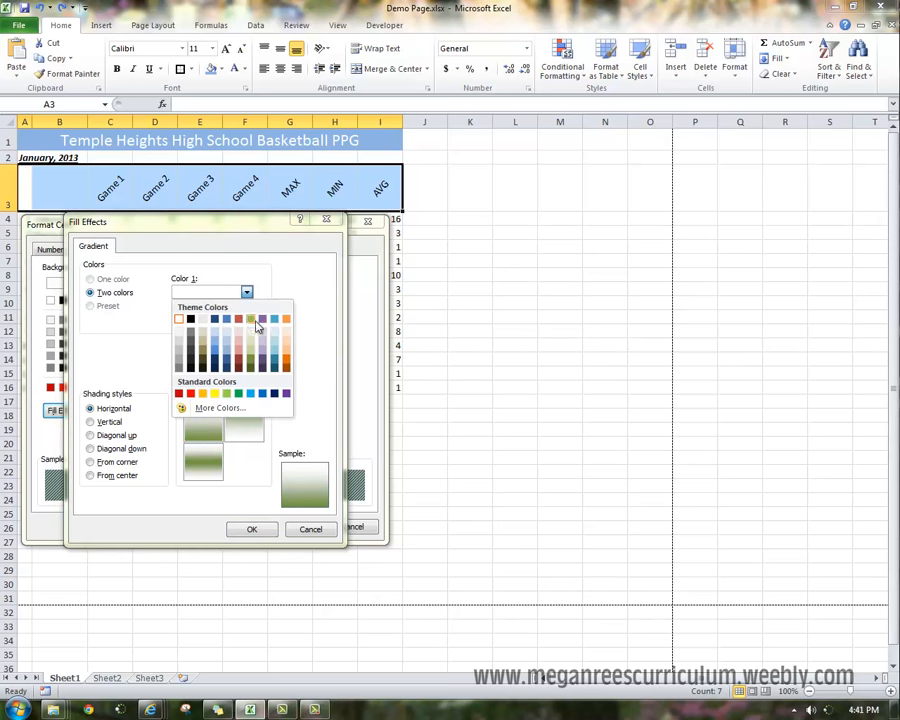
pyautogui.click(180, 320)
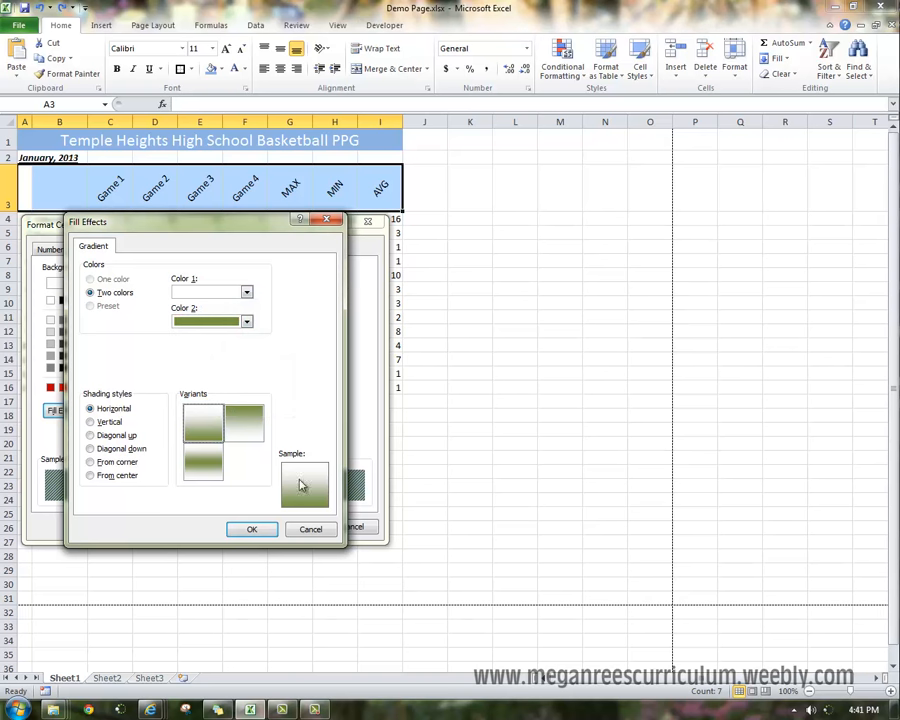
pyautogui.click(252, 530)
pyautogui.click(292, 524)
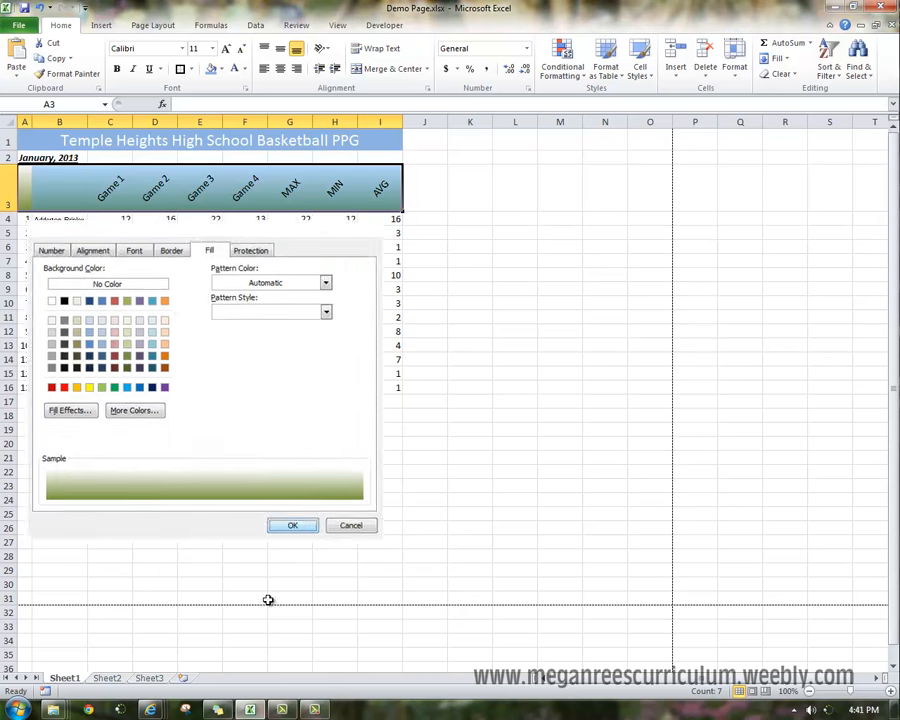
pyautogui.click(325, 516)
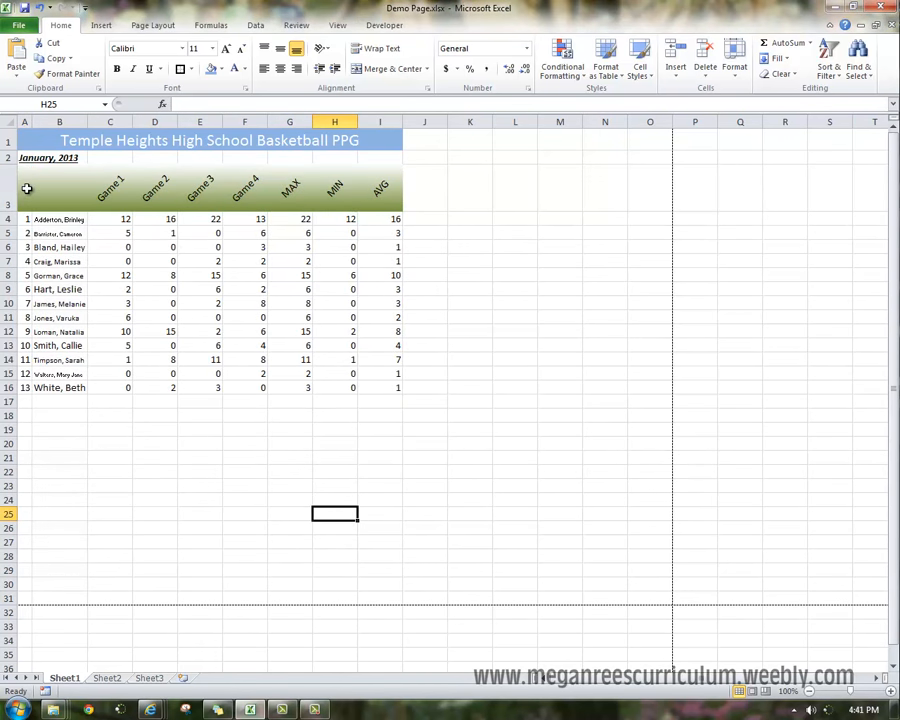
# Add a thick box border around the table range A3:I16.
pyautogui.click(27, 188)
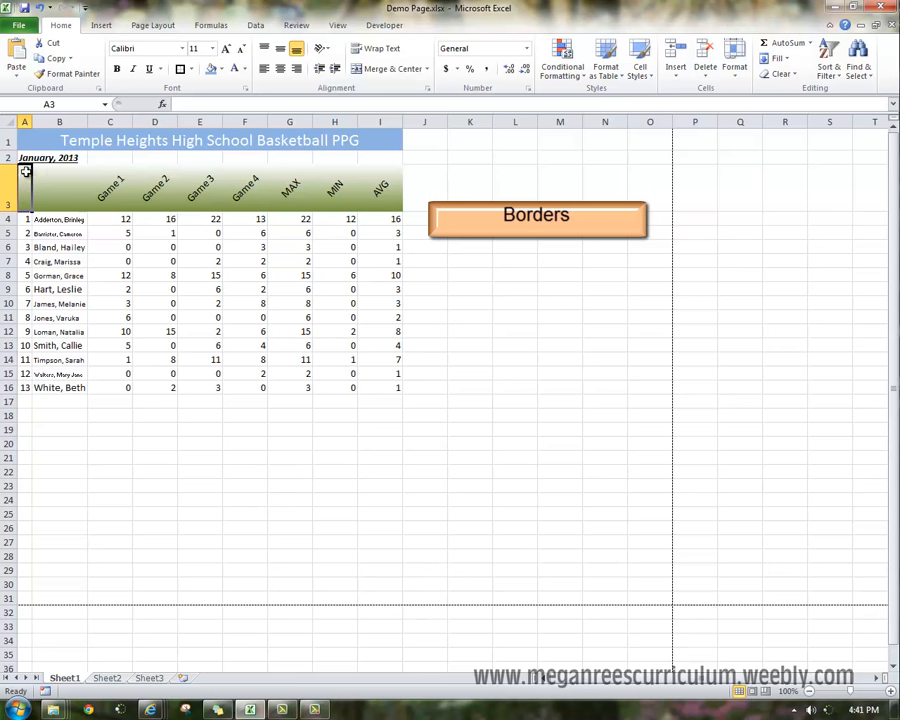
pyautogui.moveTo(22, 188); pyautogui.dragTo(400, 386)
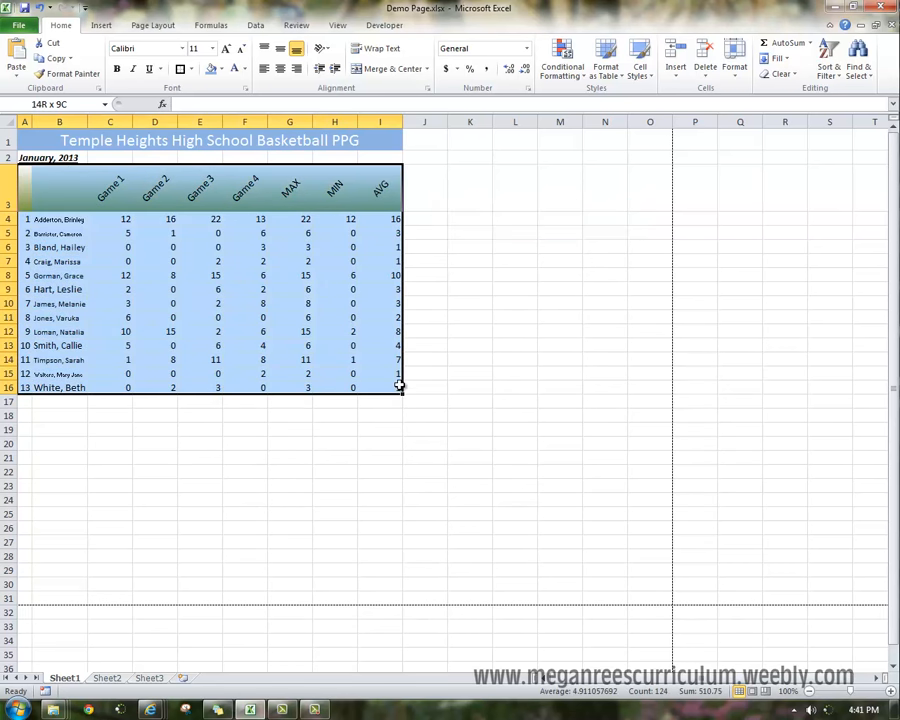
pyautogui.click(190, 70)
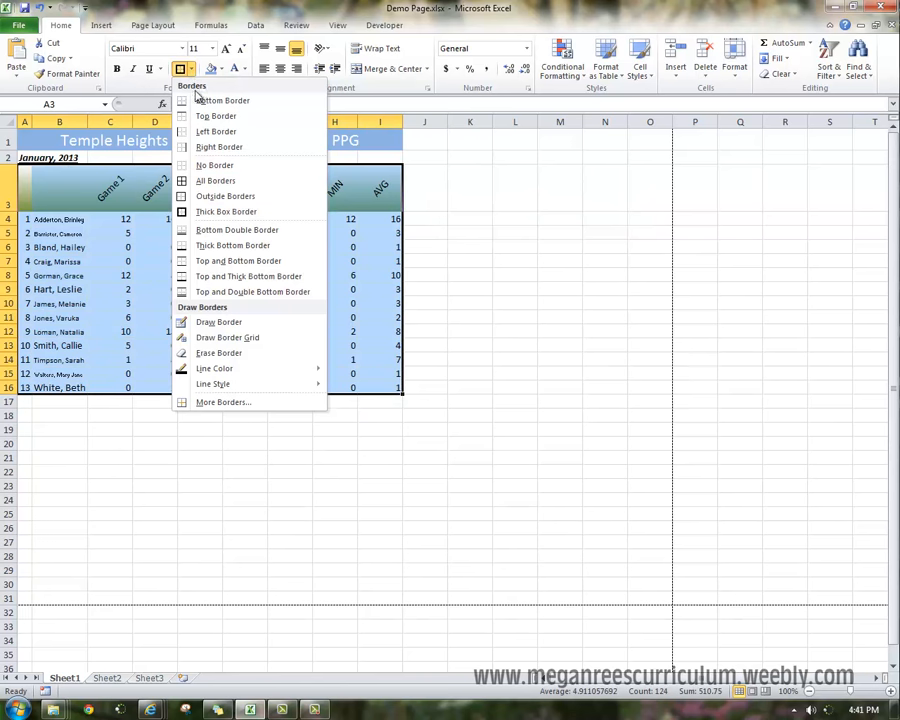
pyautogui.click(209, 211)
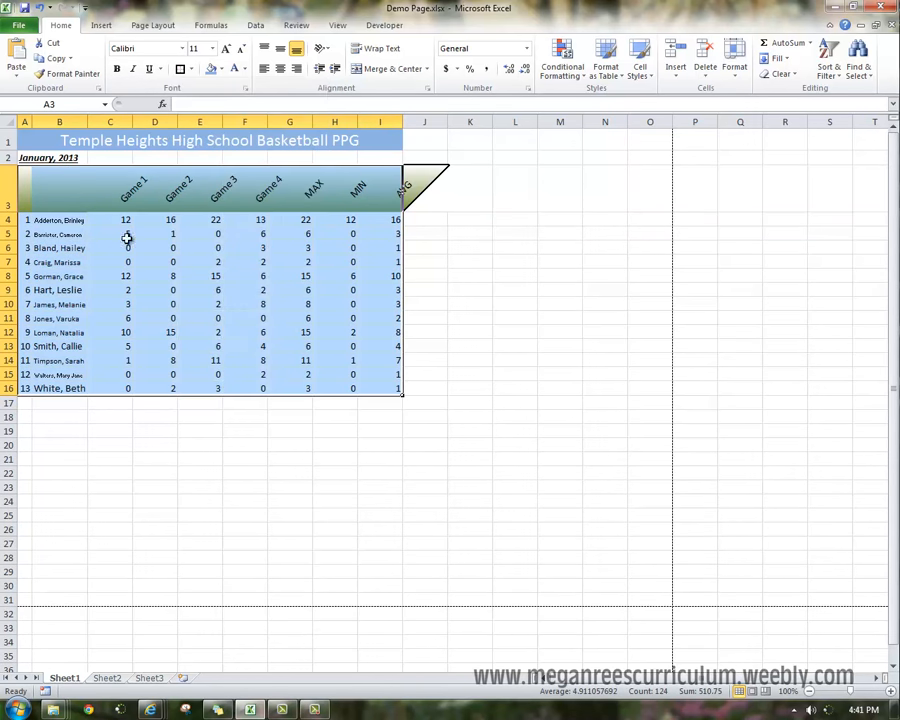
# Apply all borders to every cell of the table range A3:I16.
pyautogui.click(190, 70)
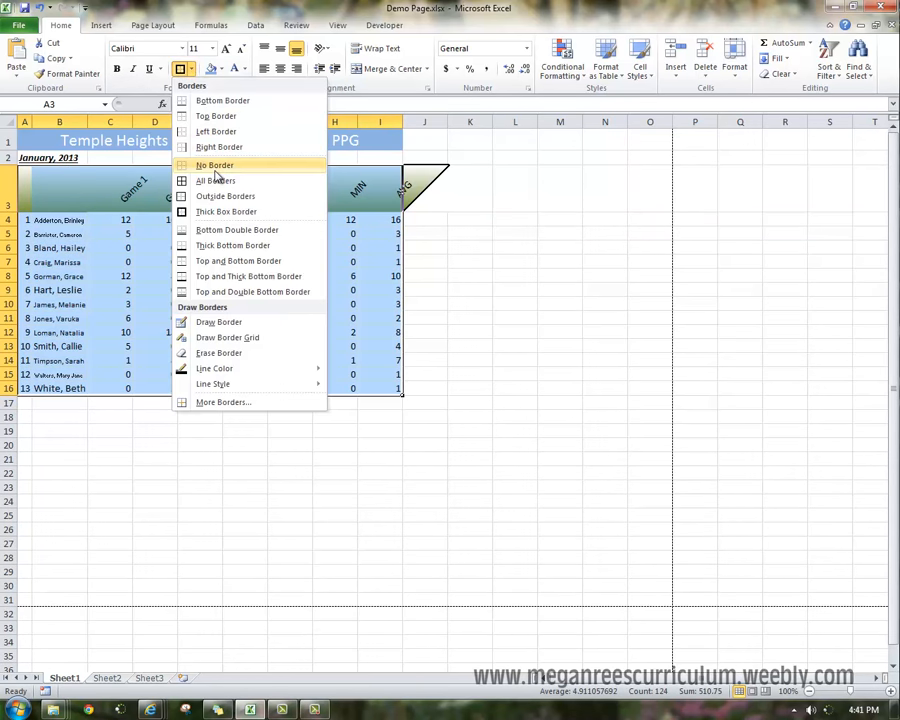
pyautogui.click(210, 181)
pyautogui.click(330, 444)
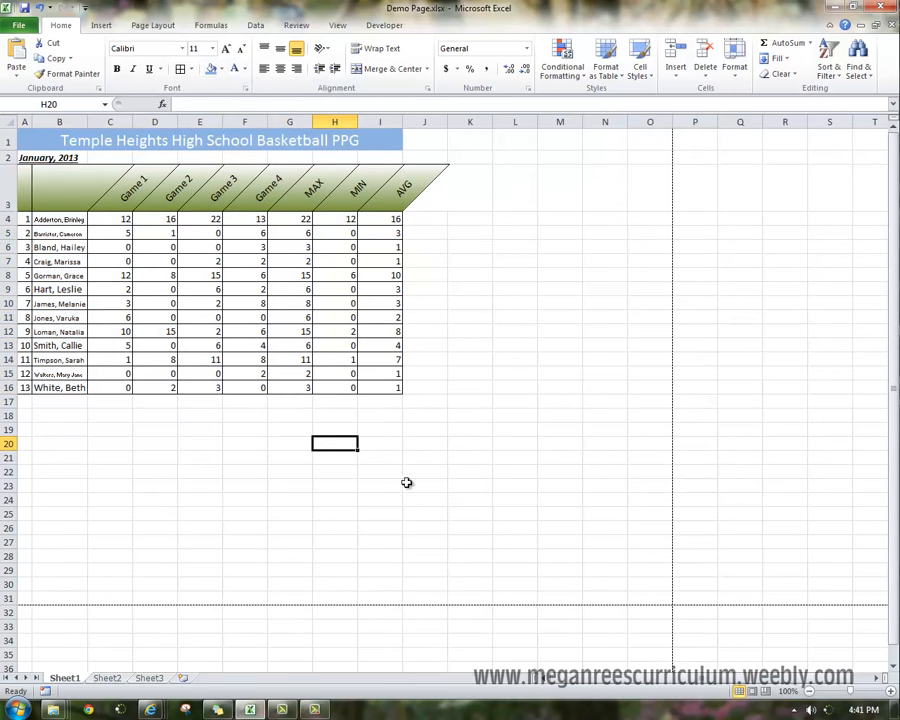
# Insert the picture file Lesson4logo.png into the worksheet.
pyautogui.click(528, 400)
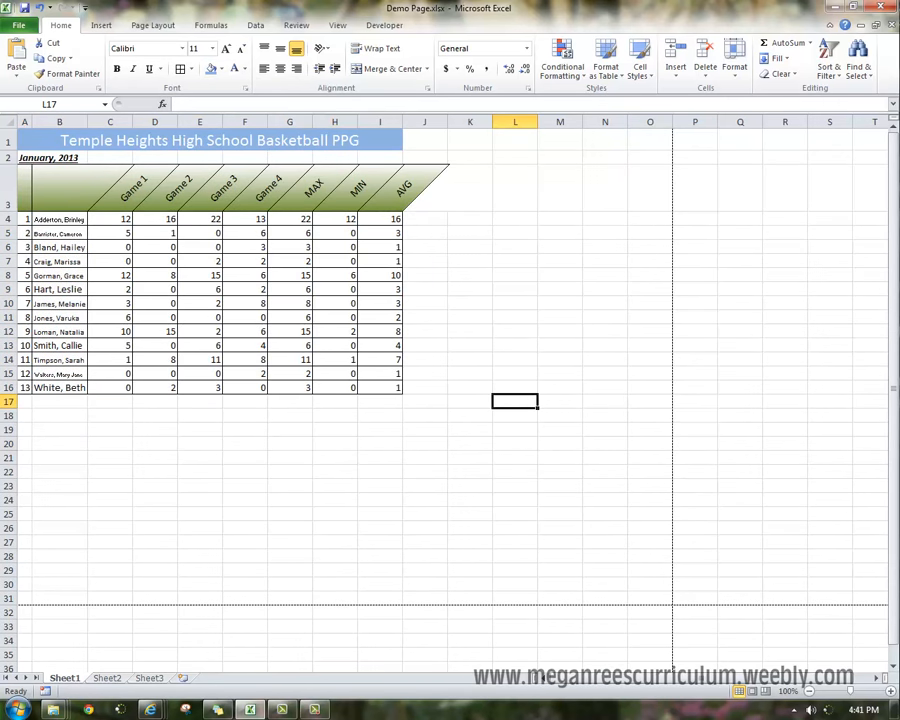
pyautogui.click(233, 344)
pyautogui.click(101, 25)
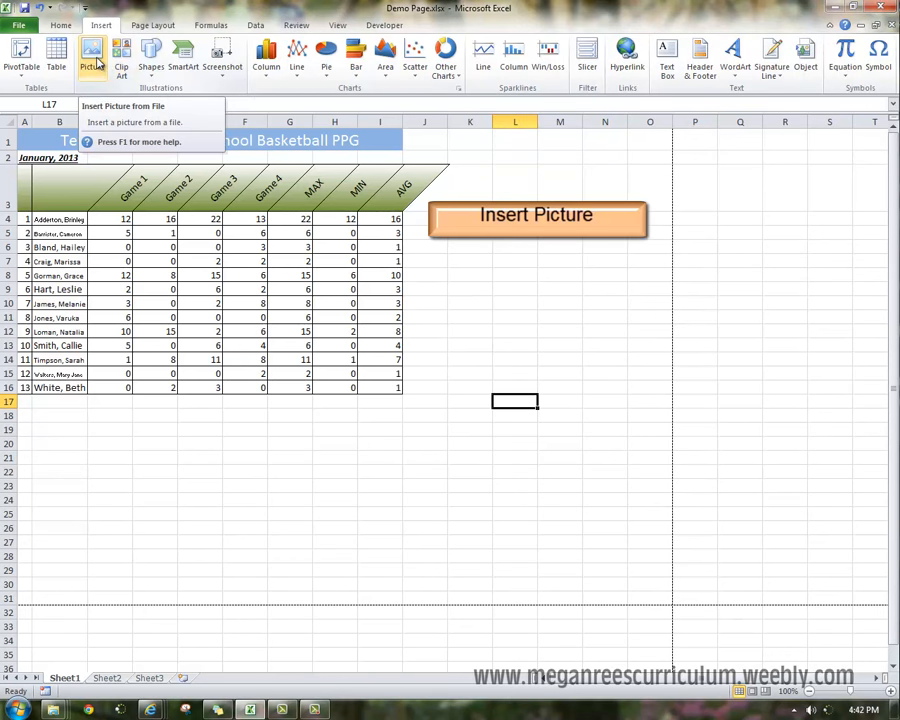
pyautogui.click(92, 60)
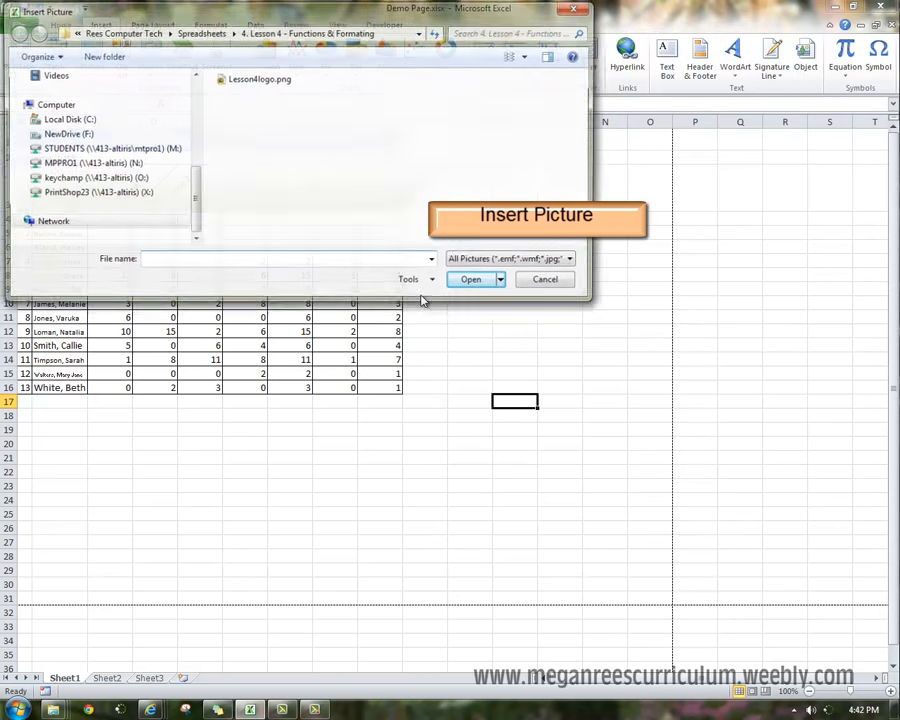
pyautogui.click(234, 82)
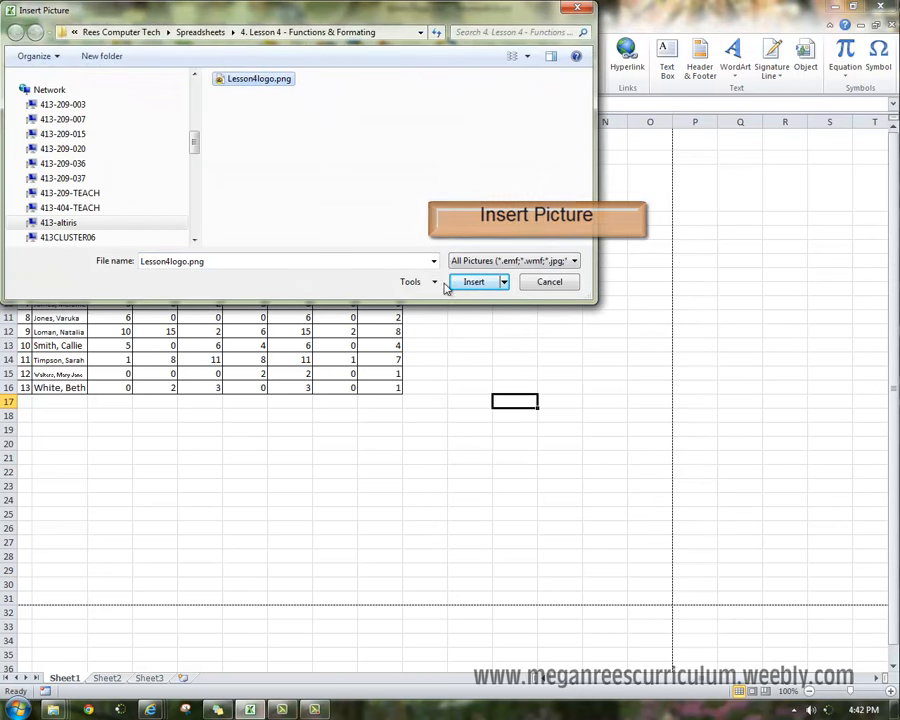
pyautogui.click(484, 283)
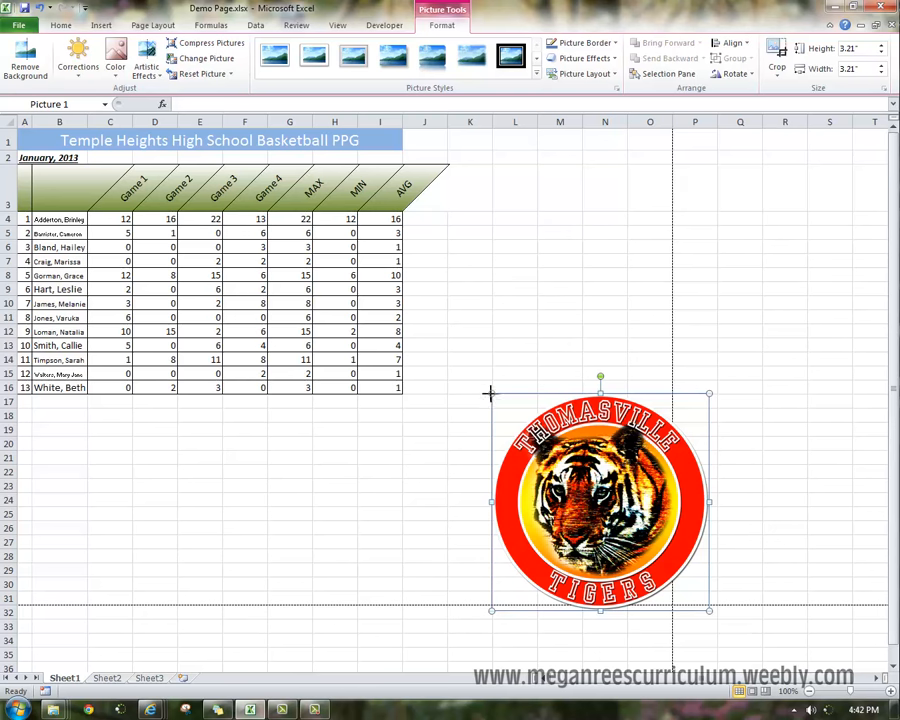
# Shrink the tiger logo to about 1.17 inches square and place it beside the header, right of the AVG column.
pyautogui.moveTo(491, 394); pyautogui.dragTo(565, 286)
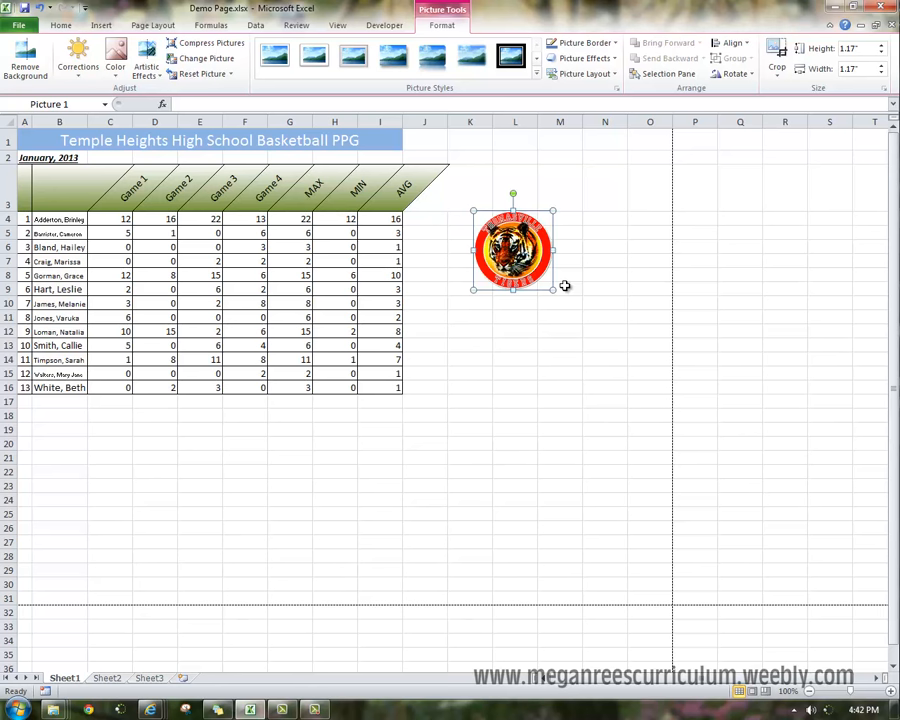
pyautogui.moveTo(551, 287); pyautogui.dragTo(469, 222)
pyautogui.moveTo(449, 203); pyautogui.dragTo(447, 182)
pyautogui.click(481, 234)
pyautogui.click(483, 314)
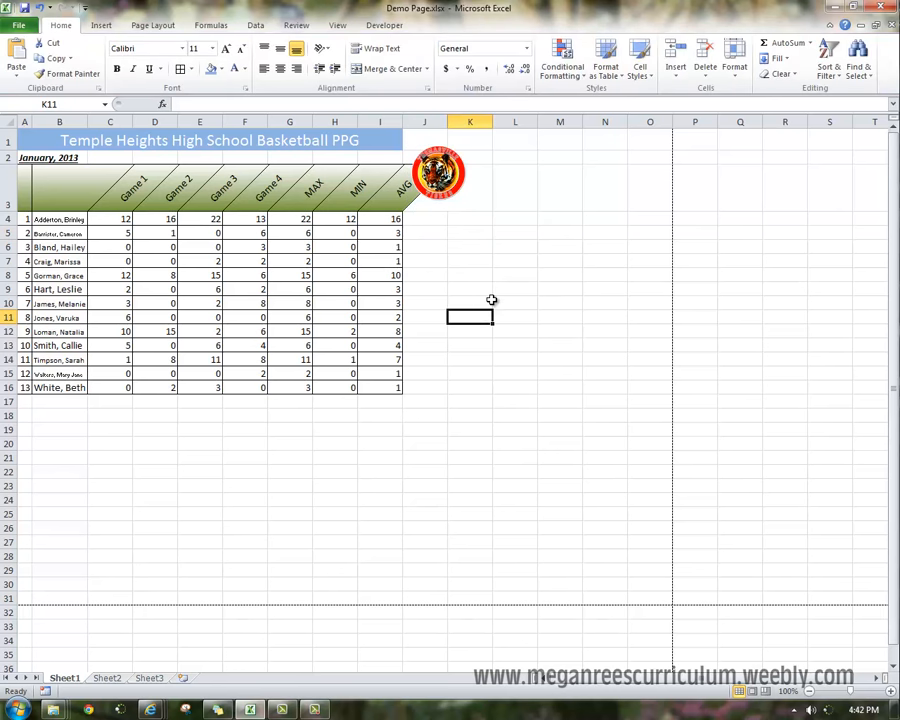
pyautogui.moveTo(432, 192); pyautogui.dragTo(432, 186)
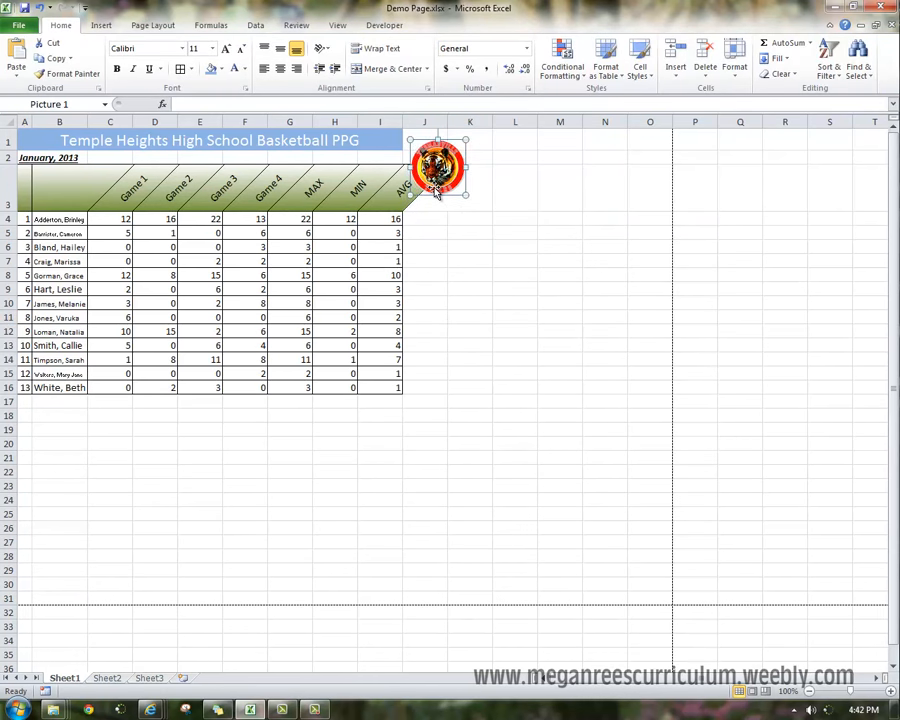
pyautogui.click(459, 263)
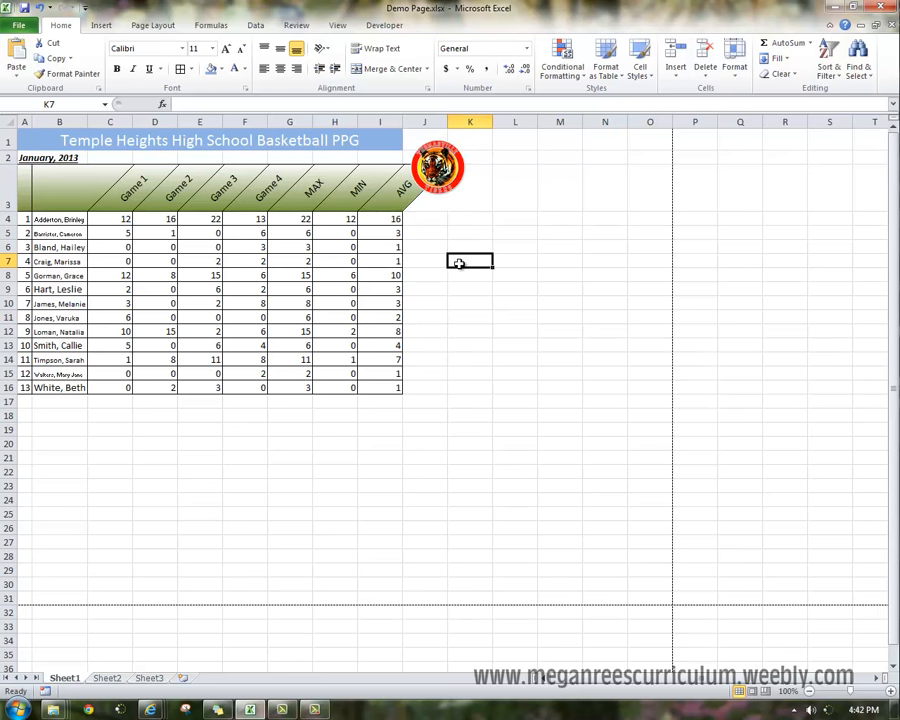